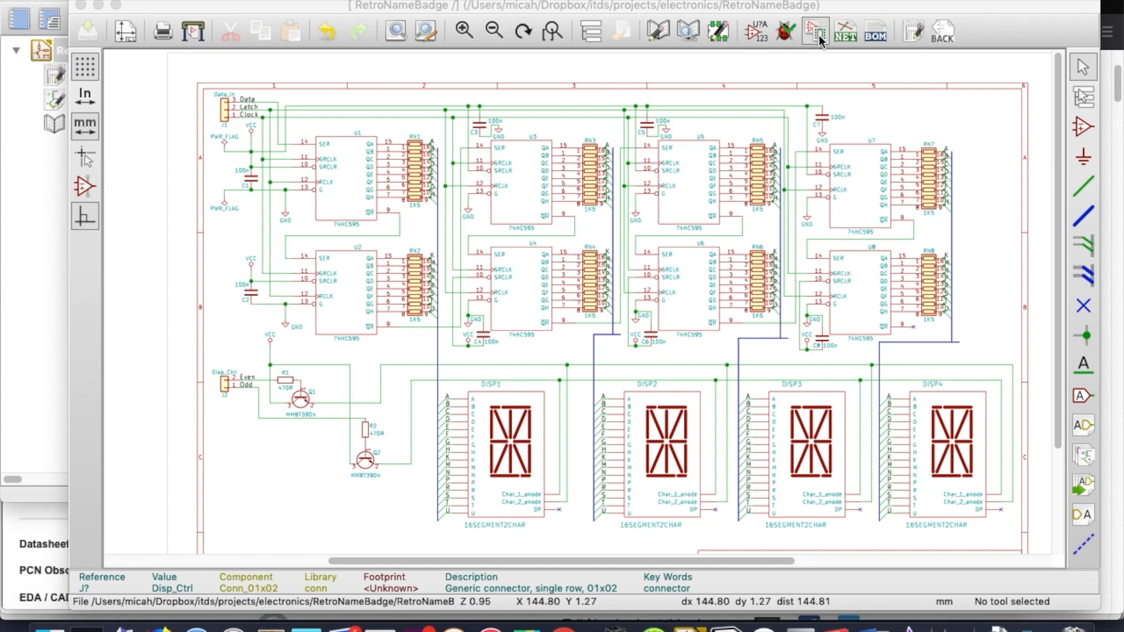
- Open the footprint assignment tool from the schematic and assign Capacitors_SMD:C_0805_HandSoldering to capacitors C1 through C8
left_click(814, 34)
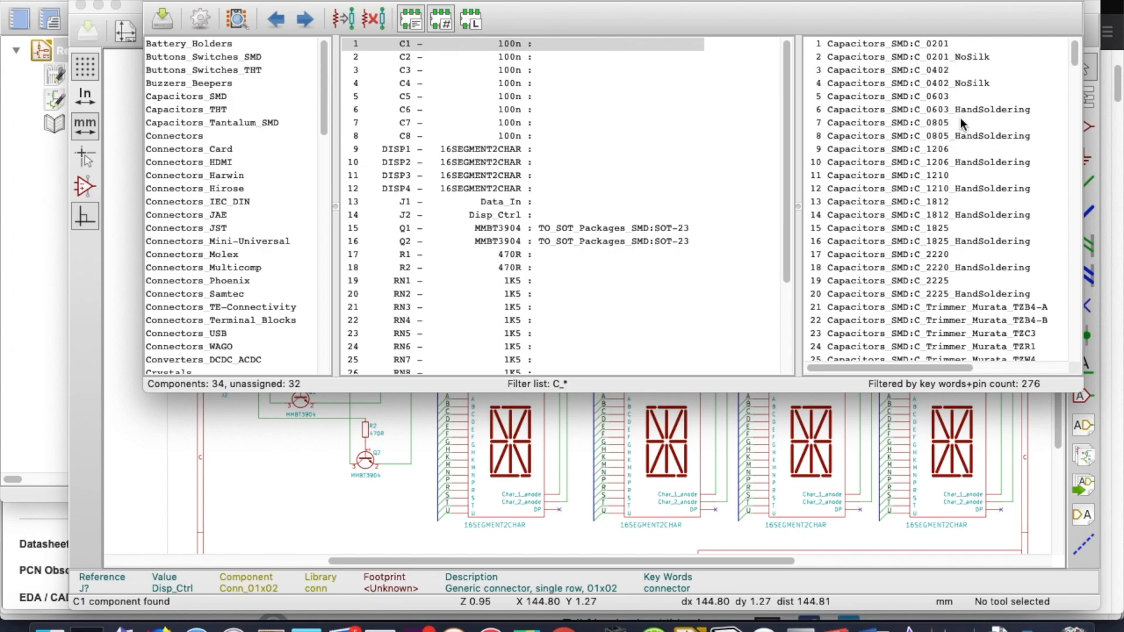
left_click(918, 124)
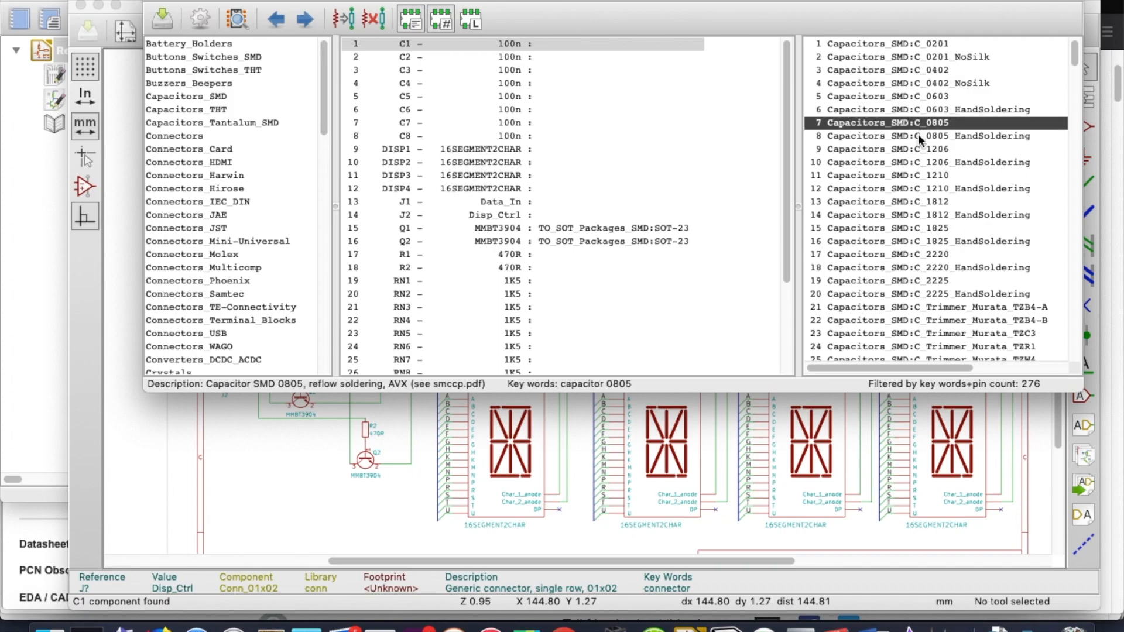
left_click(918, 136)
left_click(918, 126)
left_click(918, 135)
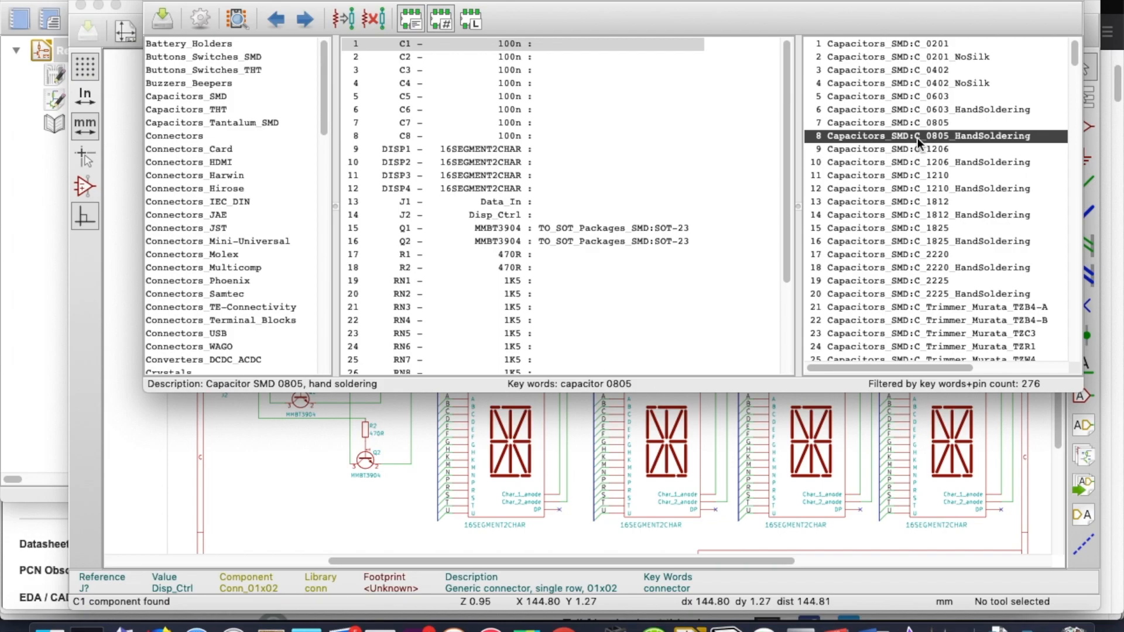
double_click(918, 137)
double_click(918, 137)
double_click(918, 137)
double_click(918, 137)
double_click(918, 137)
double_click(918, 137)
double_click(918, 137)
double_click(918, 137)
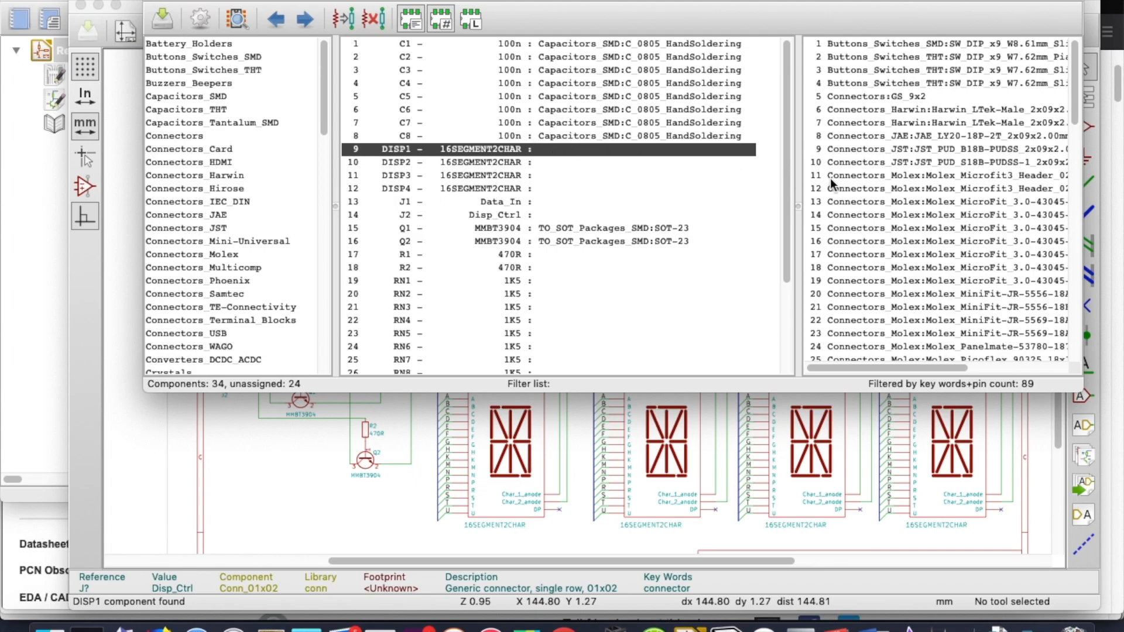
- Look through the filtered footprint list for a match for the DISP1 16-segment display
scroll(877, 188, "down", 5)
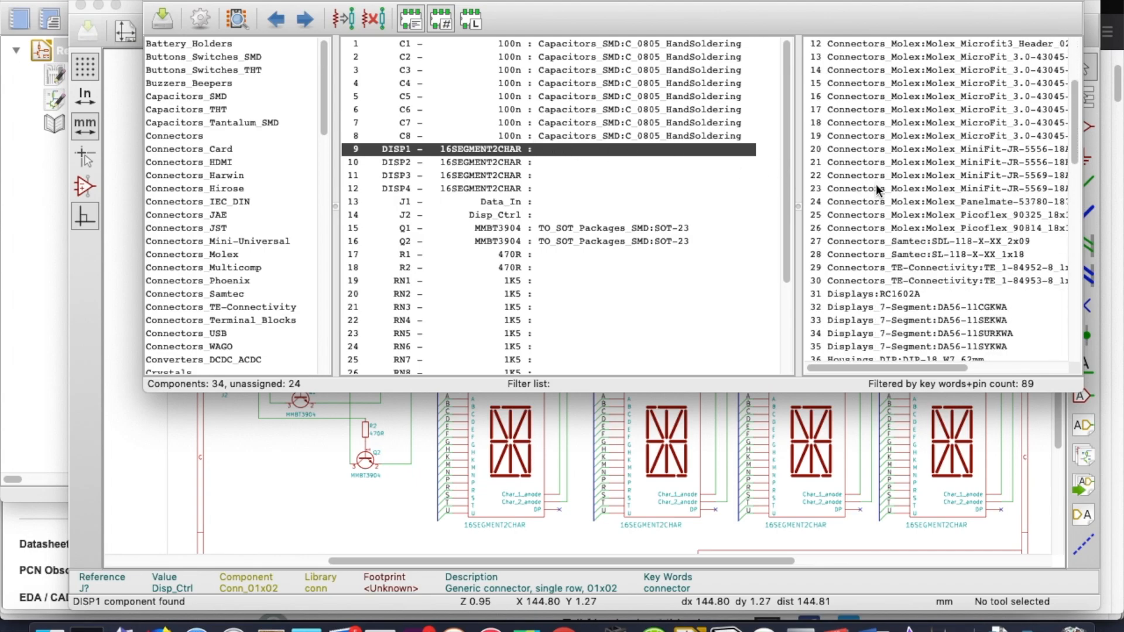
scroll(877, 188, "down", 5)
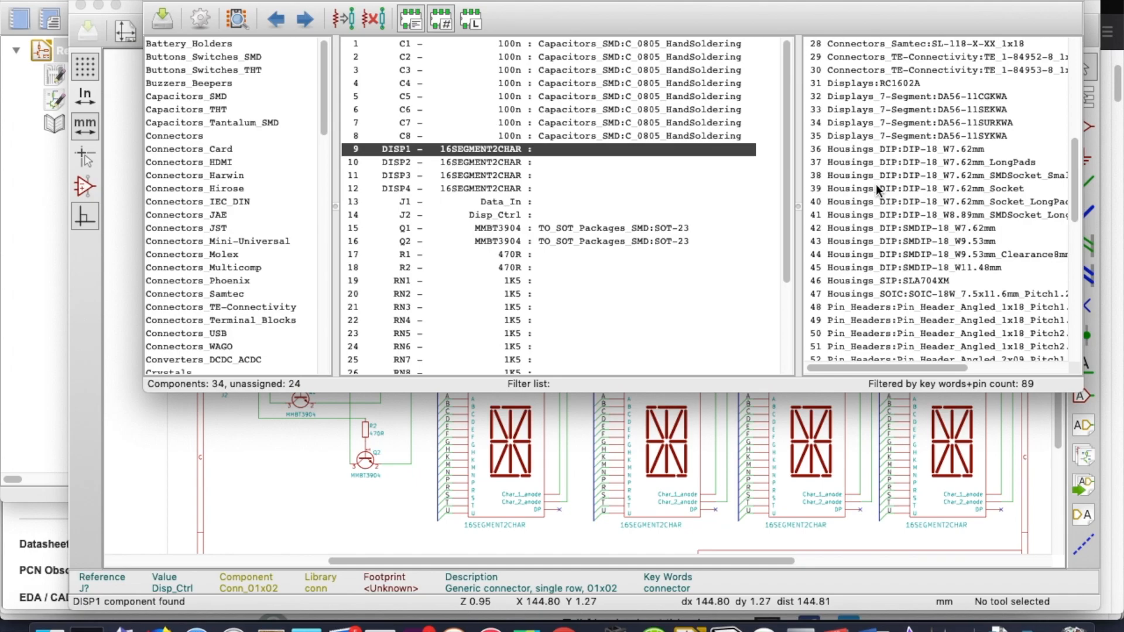
scroll(877, 189, "down", 9)
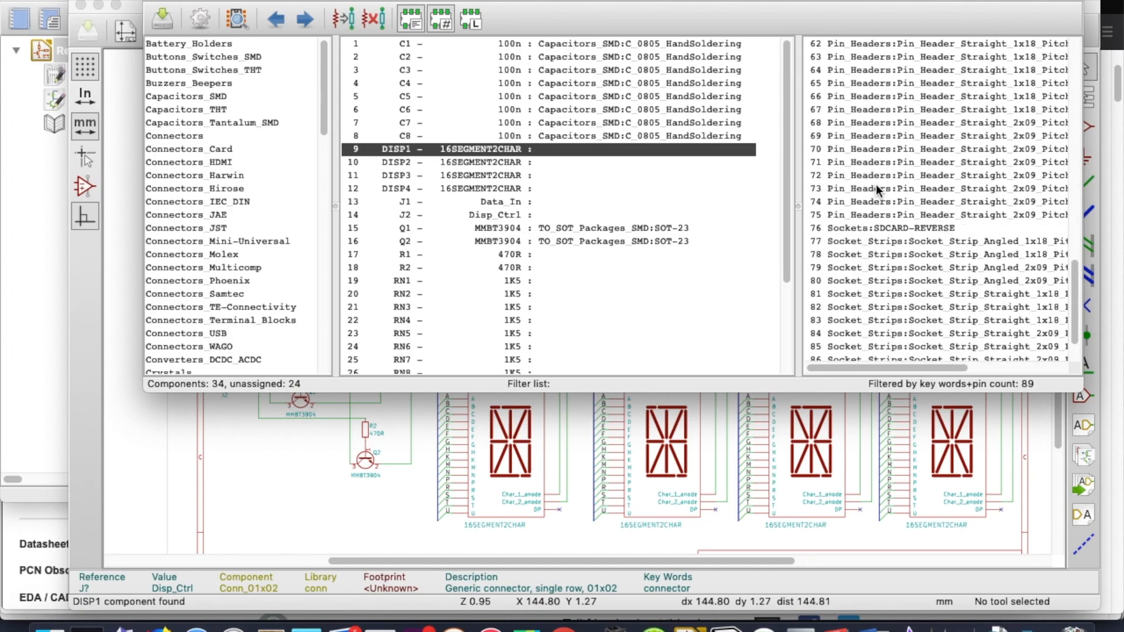
scroll(877, 189, "down", 1)
scroll(876, 188, "up", 6)
scroll(876, 188, "up", 7)
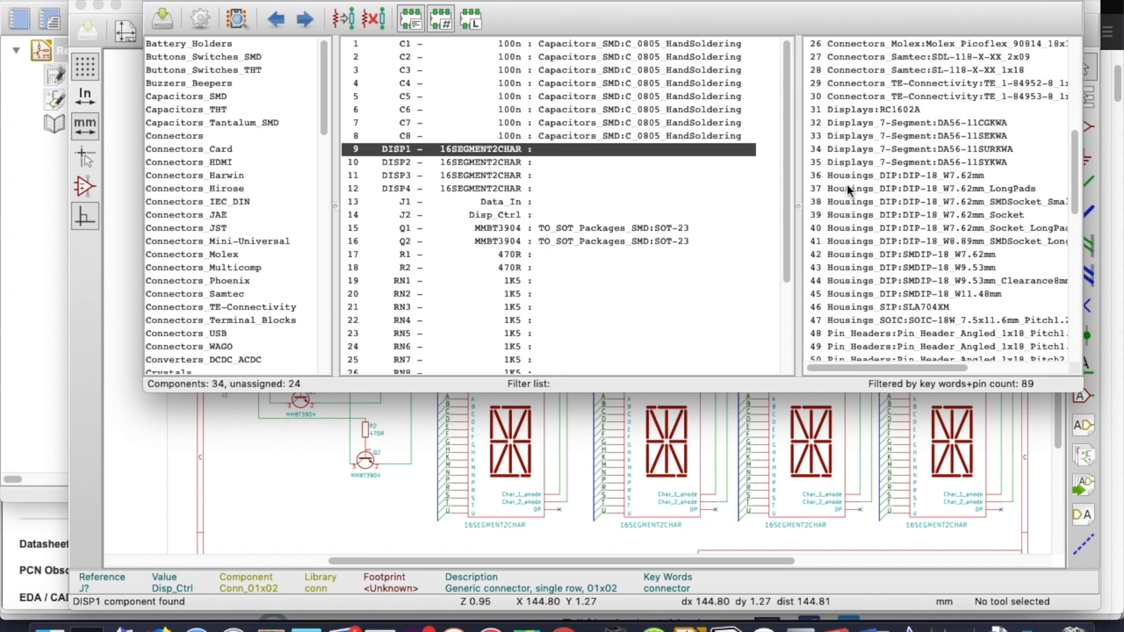
- Assign the Pin_Header_Angled_1x03_Pitch2.54mm footprint to J1 and the corresponding angled 1x02 pin header footprint to J2
left_click(504, 202)
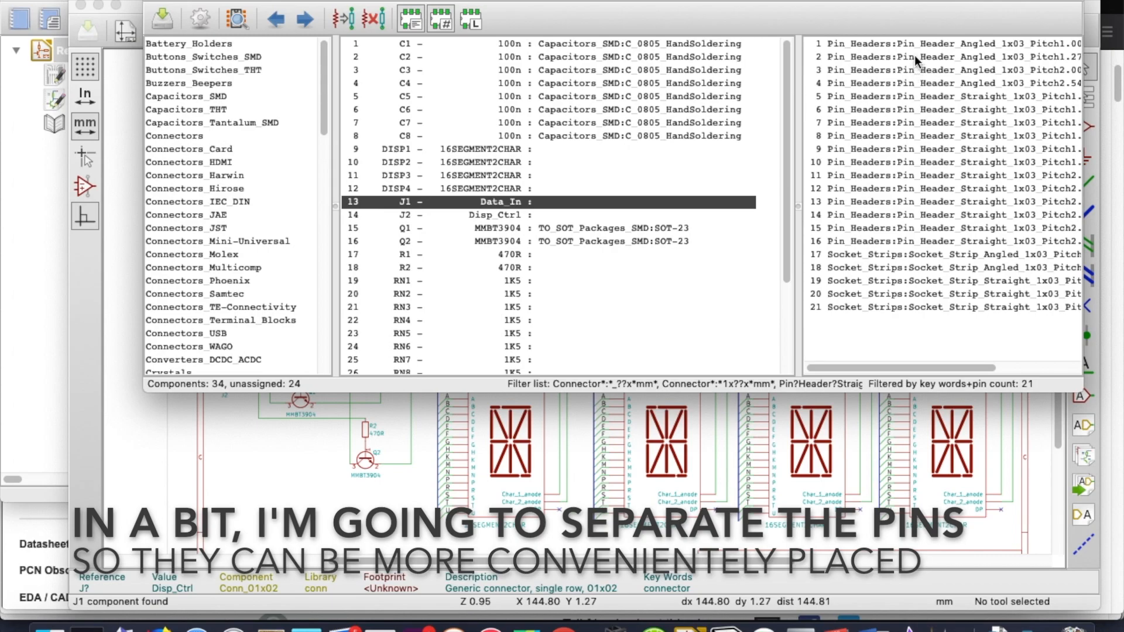
double_click(894, 49)
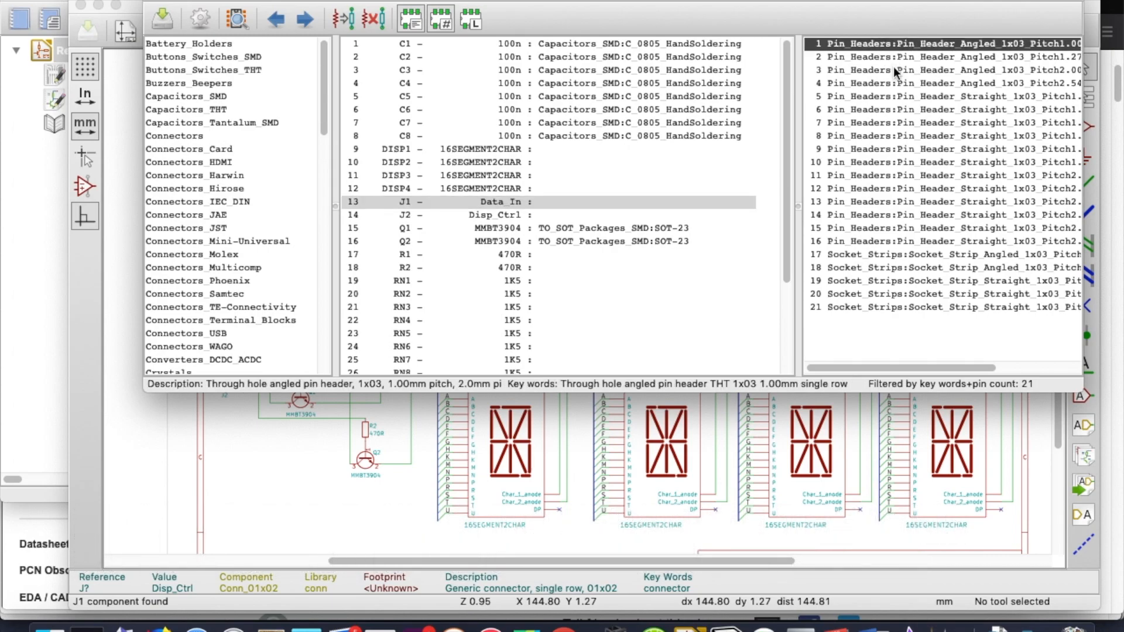
key("Up")
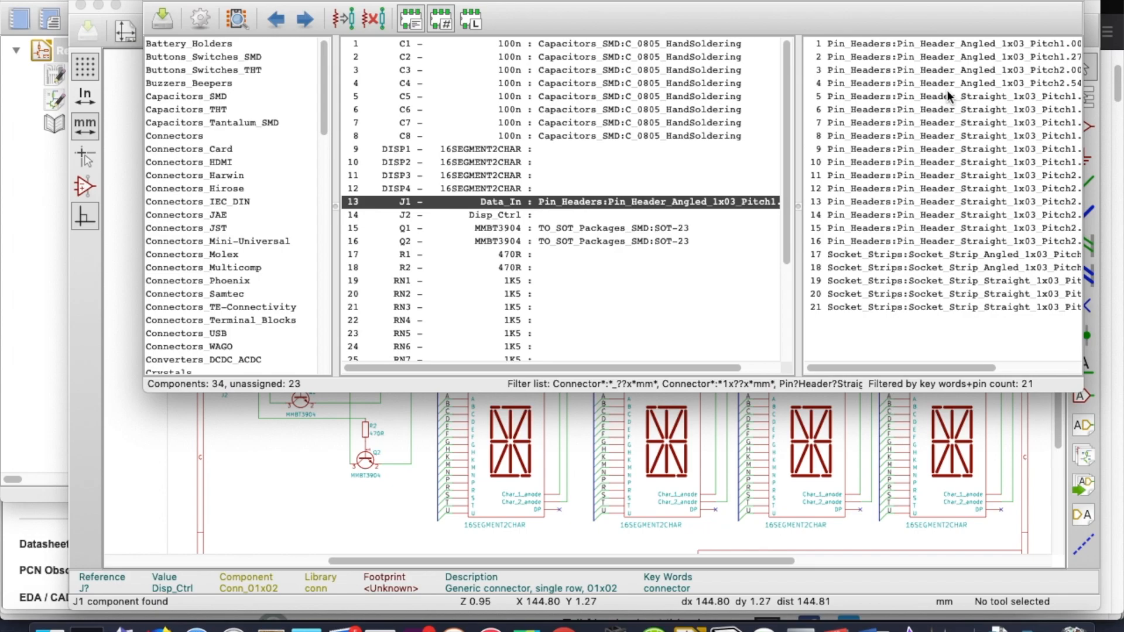
scroll(947, 90, "right", 2)
left_click(965, 86)
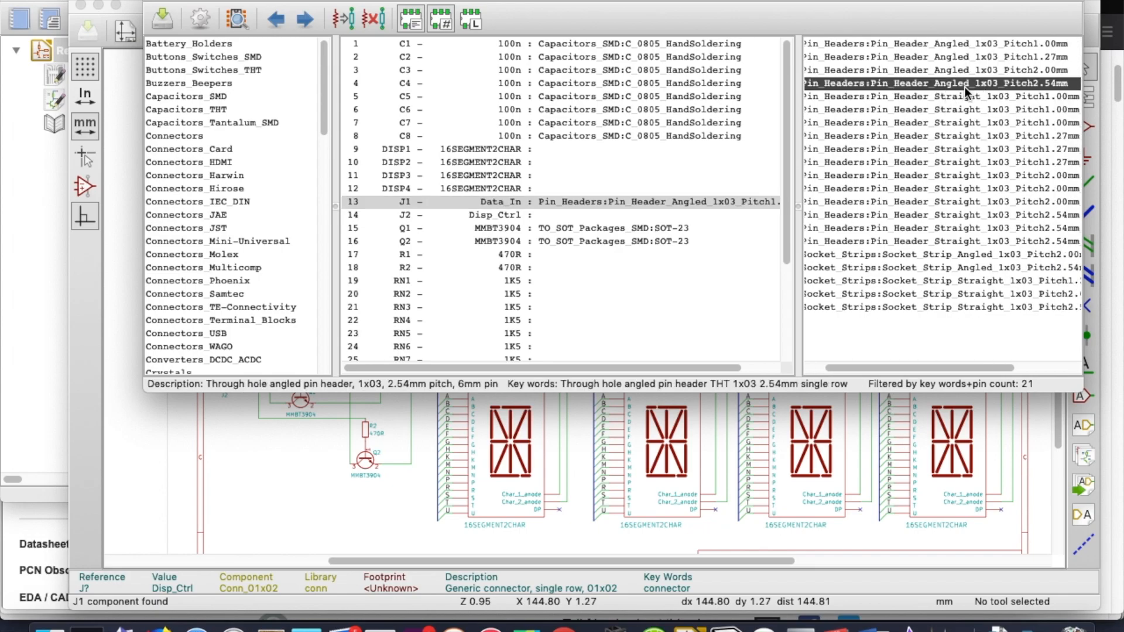
double_click(933, 87)
double_click(934, 87)
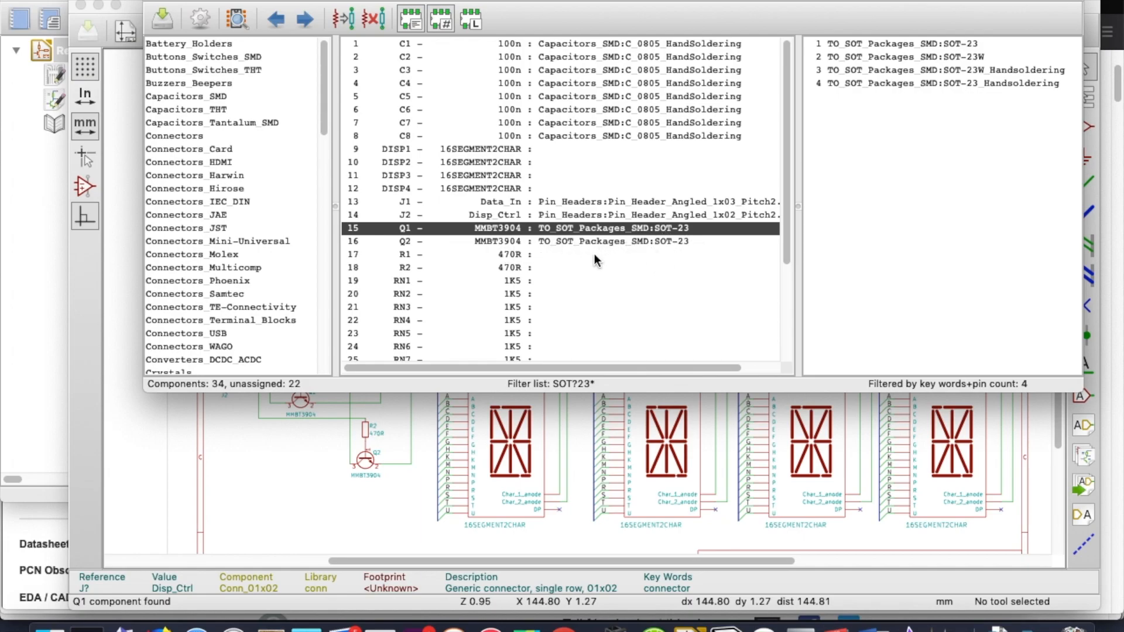
- Assign the Resistors_SMD:R_0805_HandSoldering footprint to the 470R resistors R1 and R2
left_click(557, 256)
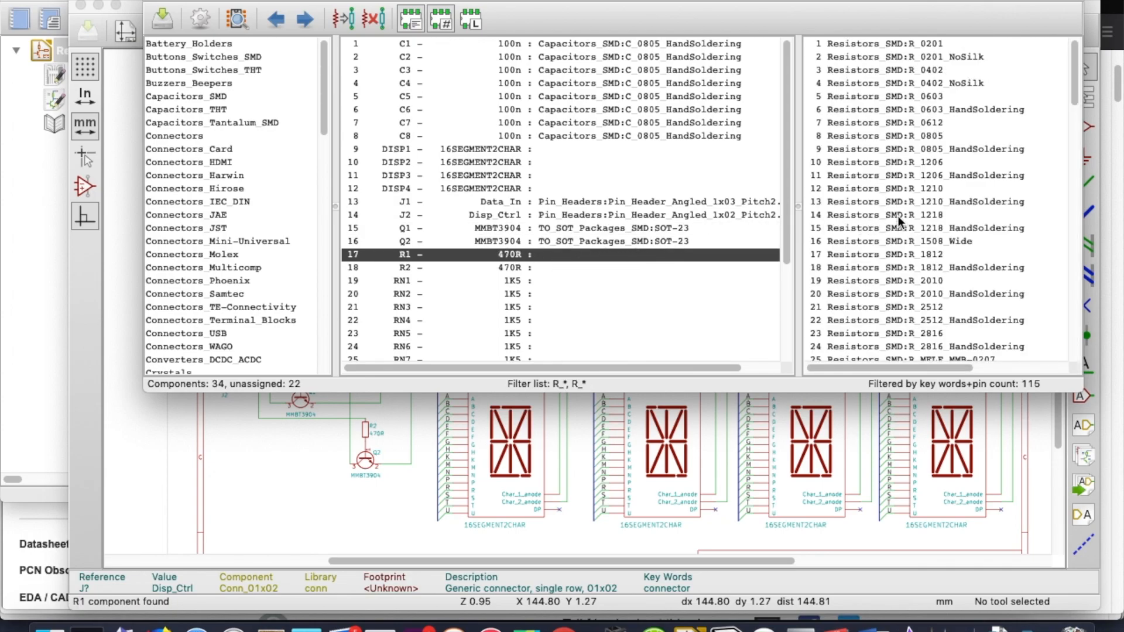
left_click(932, 151)
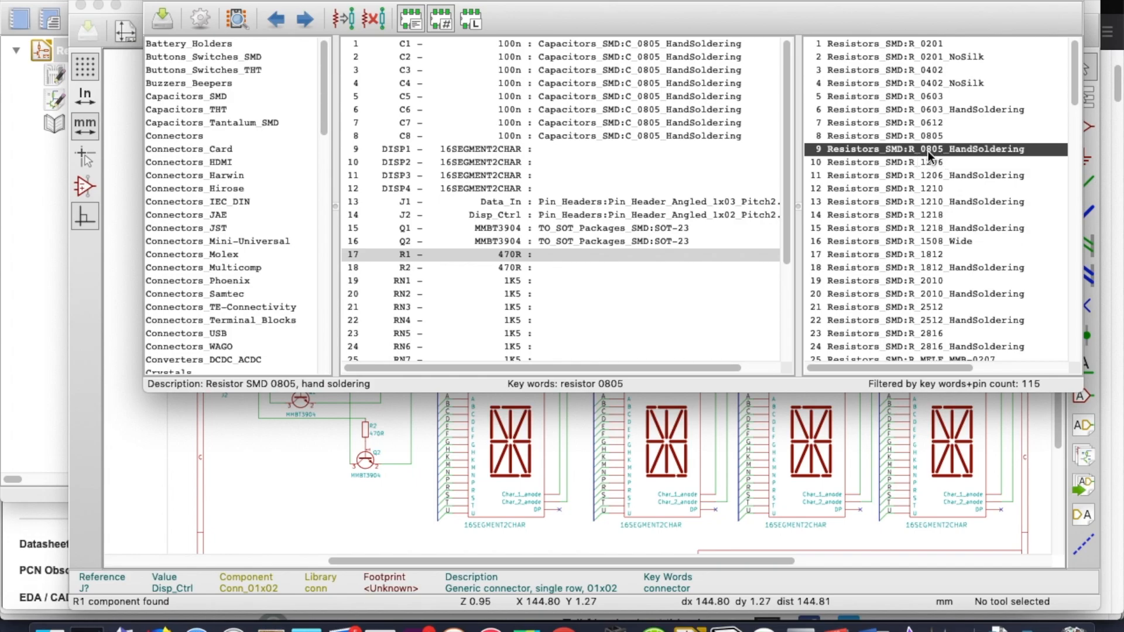
double_click(929, 150)
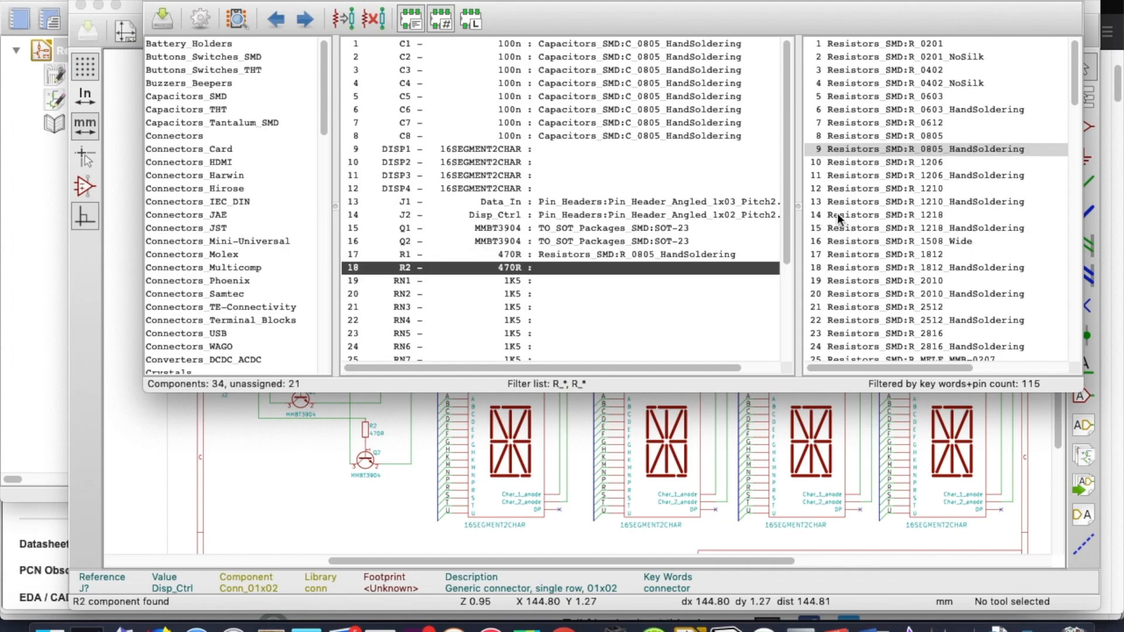
double_click(930, 150)
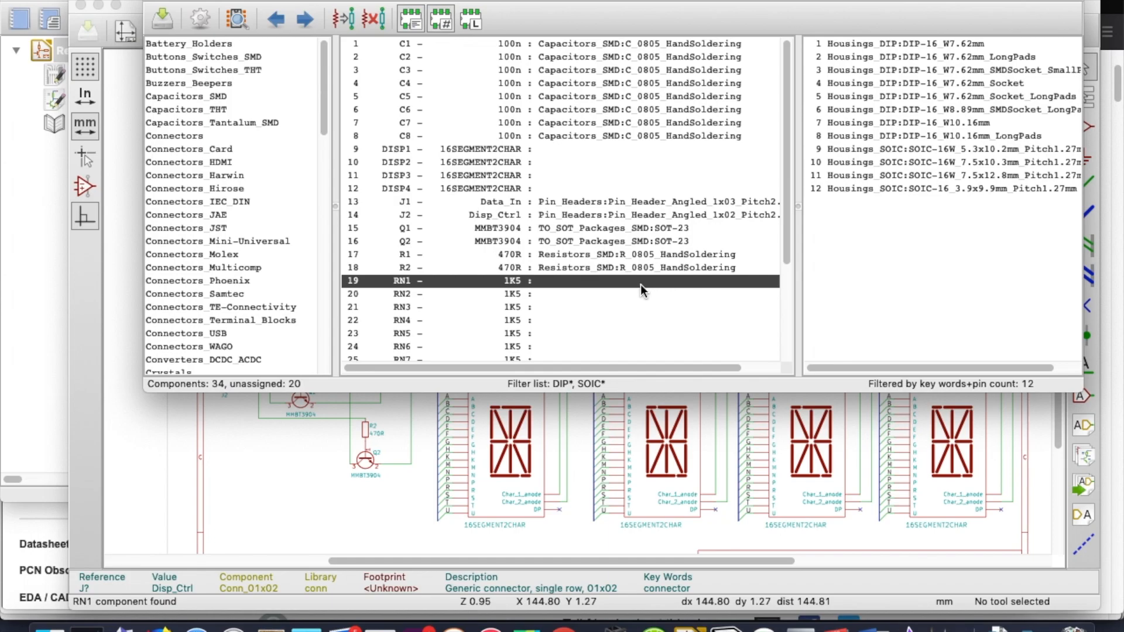
- Check the RN1 to RN8 resistor network entries, switch to the browser and review the Digi-Key page for MNR18ERAPJ152
scroll(641, 285, "down", 3)
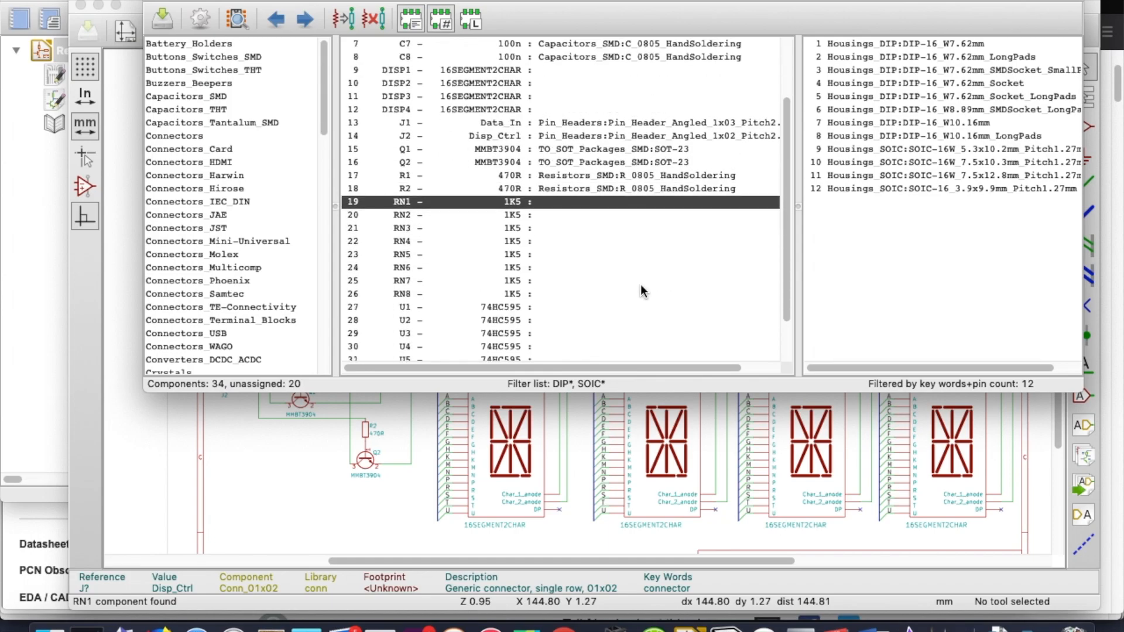
scroll(643, 291, "down", 1)
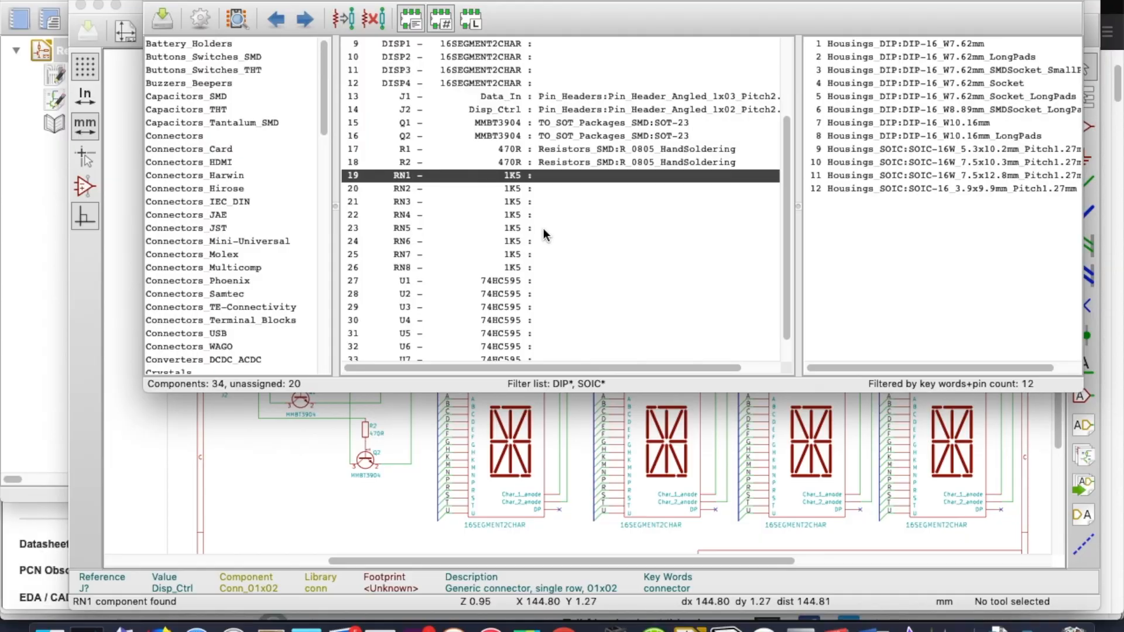
scroll(533, 279, "down", 2)
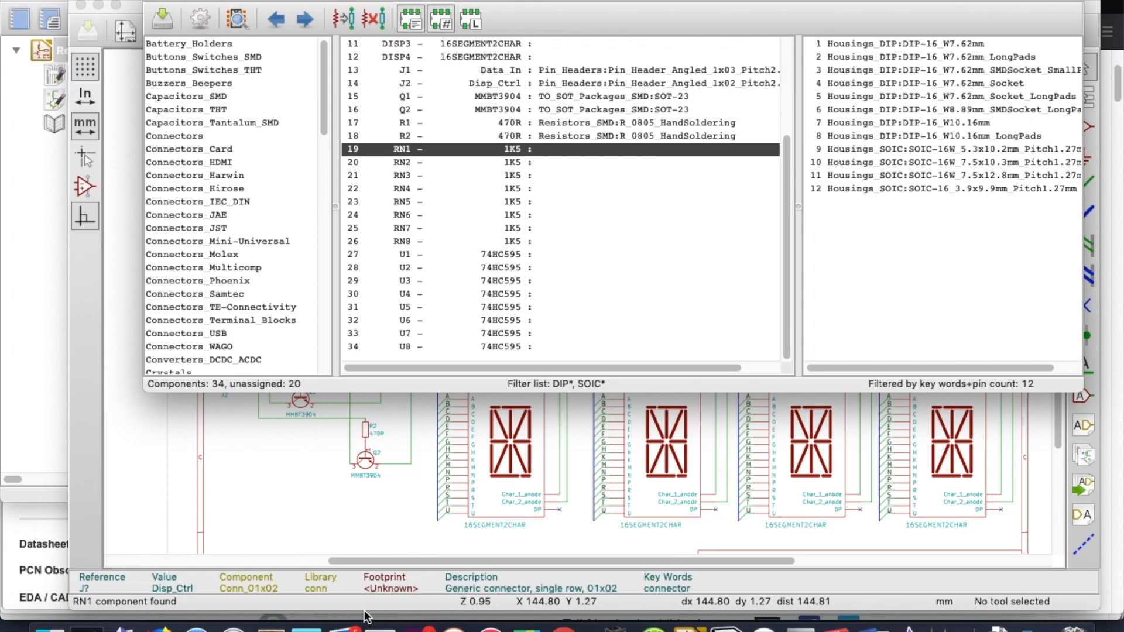
left_click(159, 628)
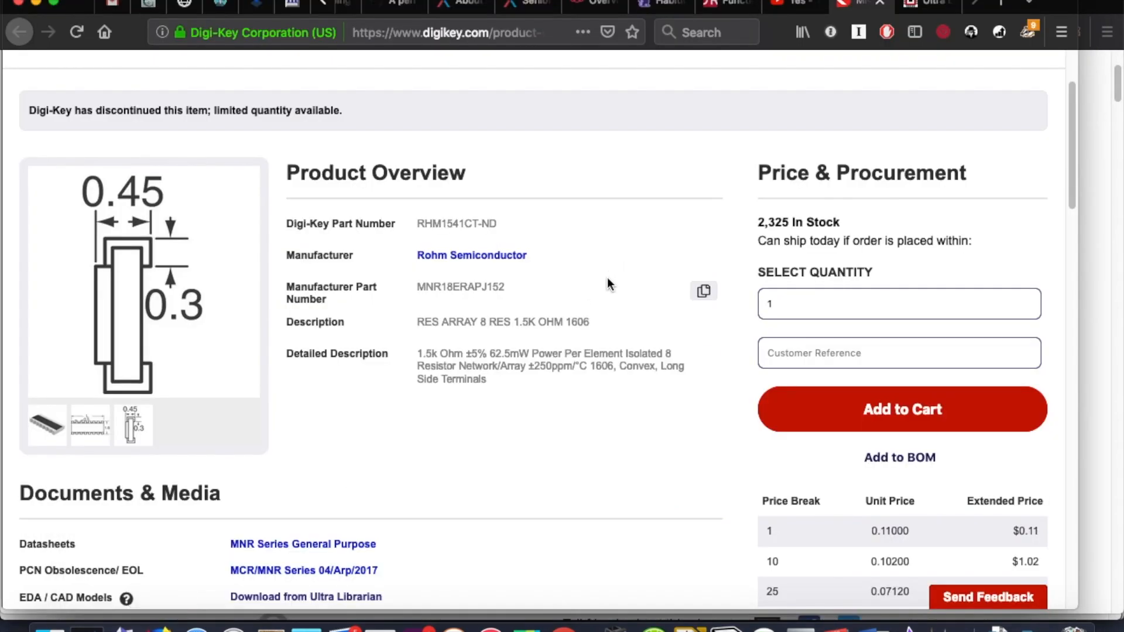
scroll(608, 281, "up", 1)
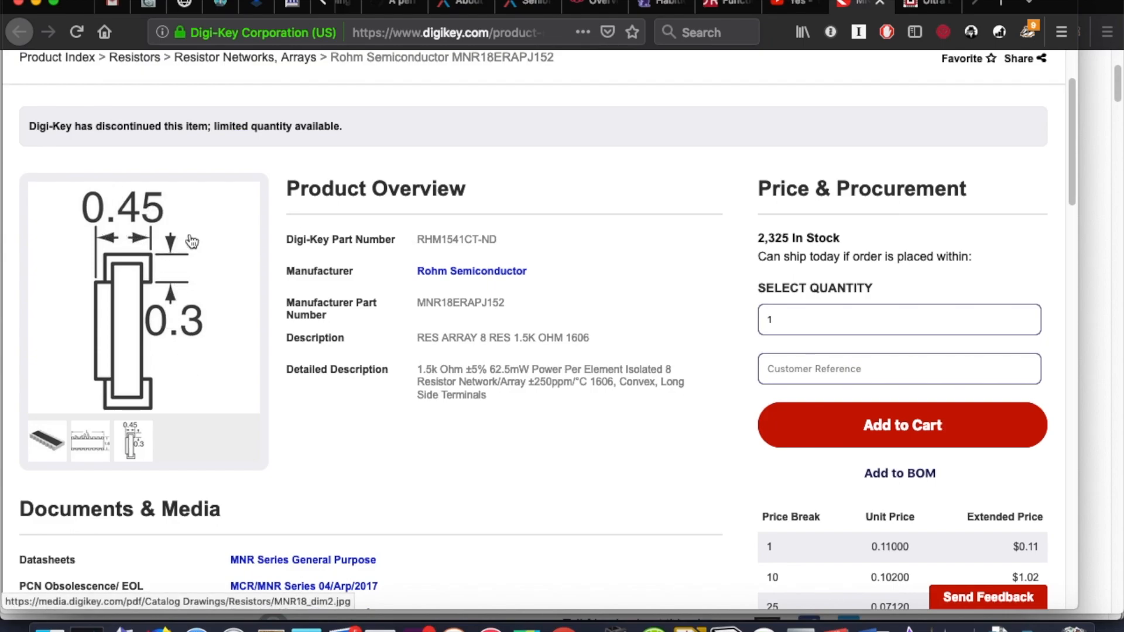
scroll(664, 512, "down", 1)
scroll(664, 514, "down", 10)
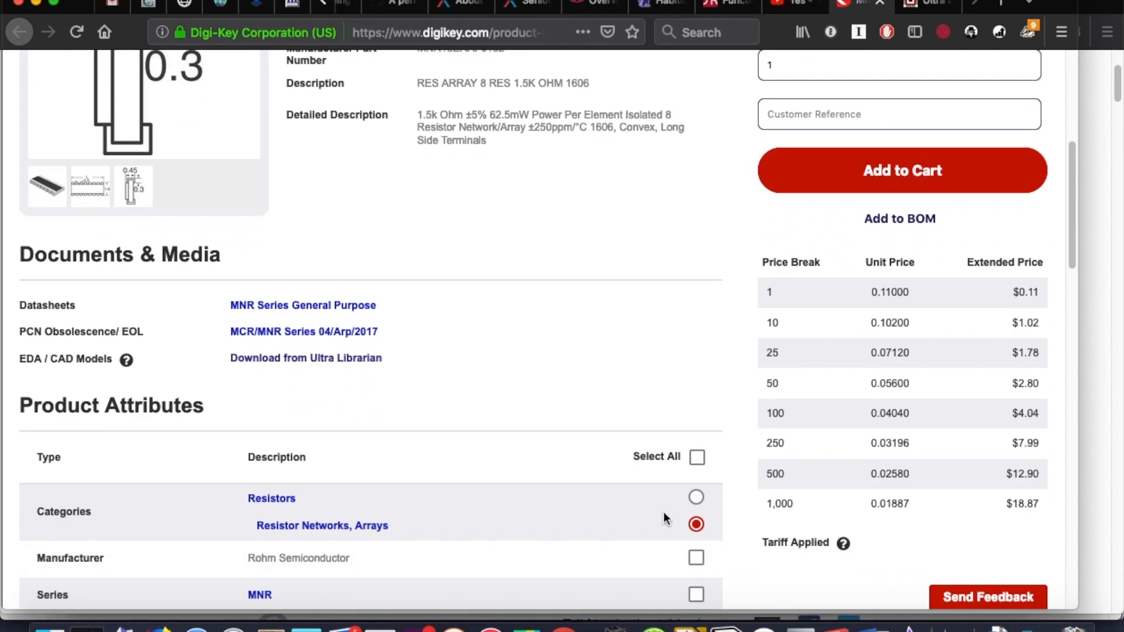
scroll(664, 514, "up", 3)
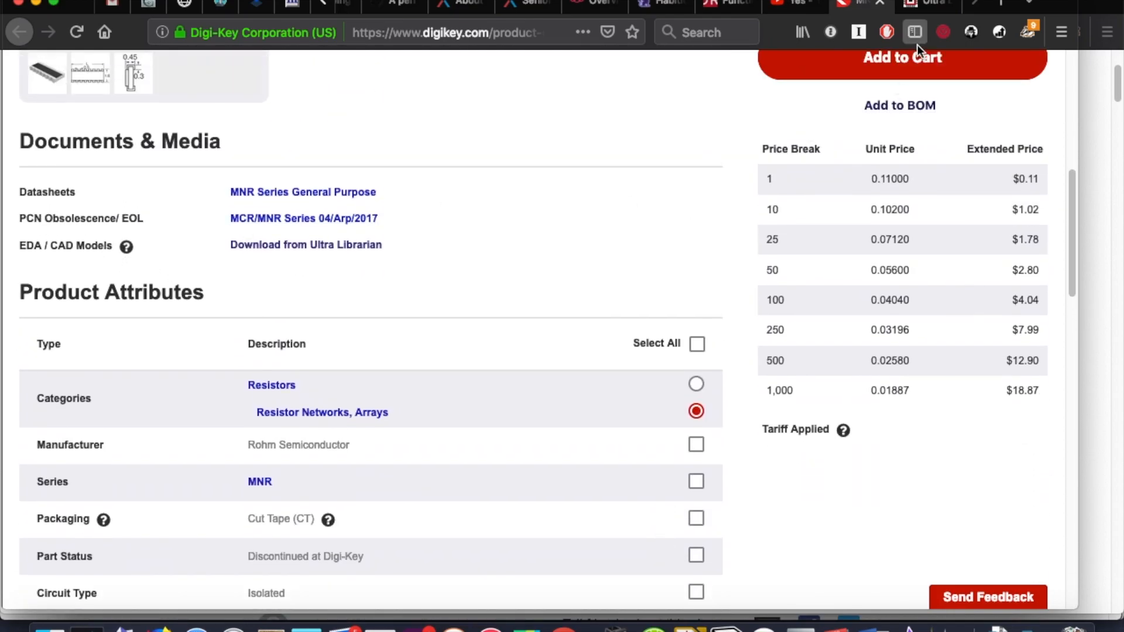
- Download the MNR18ERAPJ152 symbol and MNR18 footprint from Ultra Librarian in KiCAD format
left_click(924, 11)
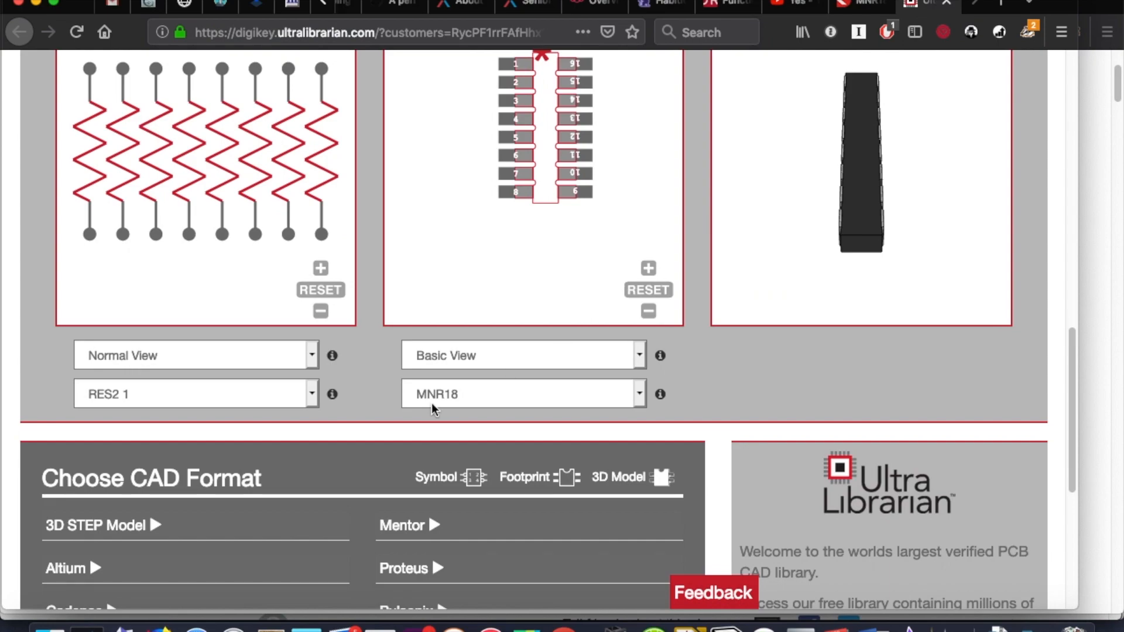
scroll(370, 403, "up", 4)
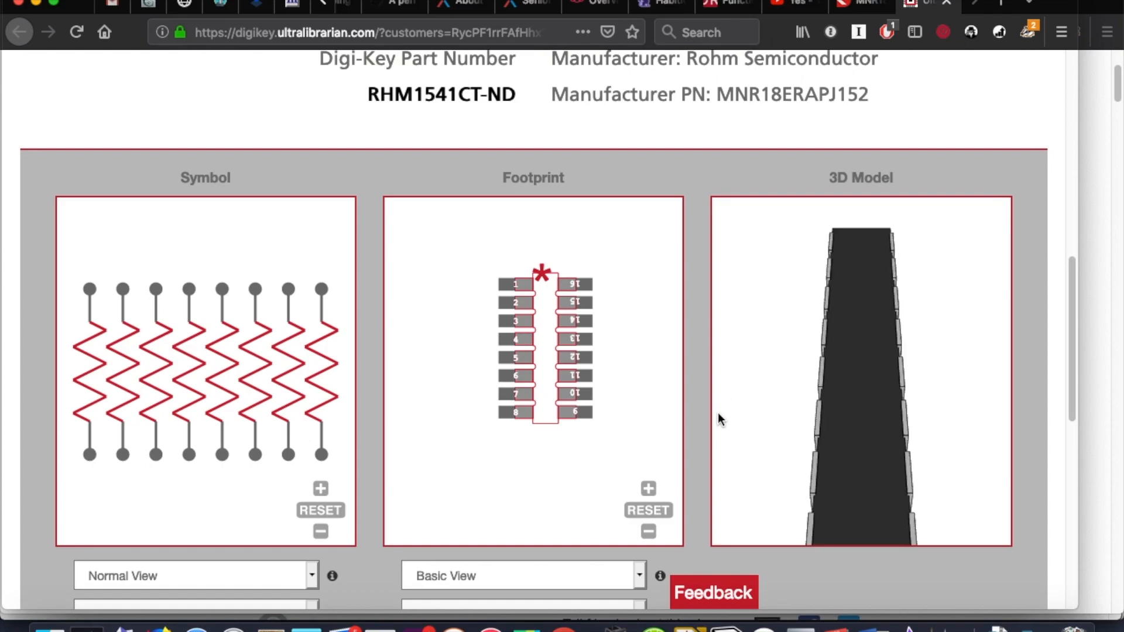
scroll(700, 462, "down", 8)
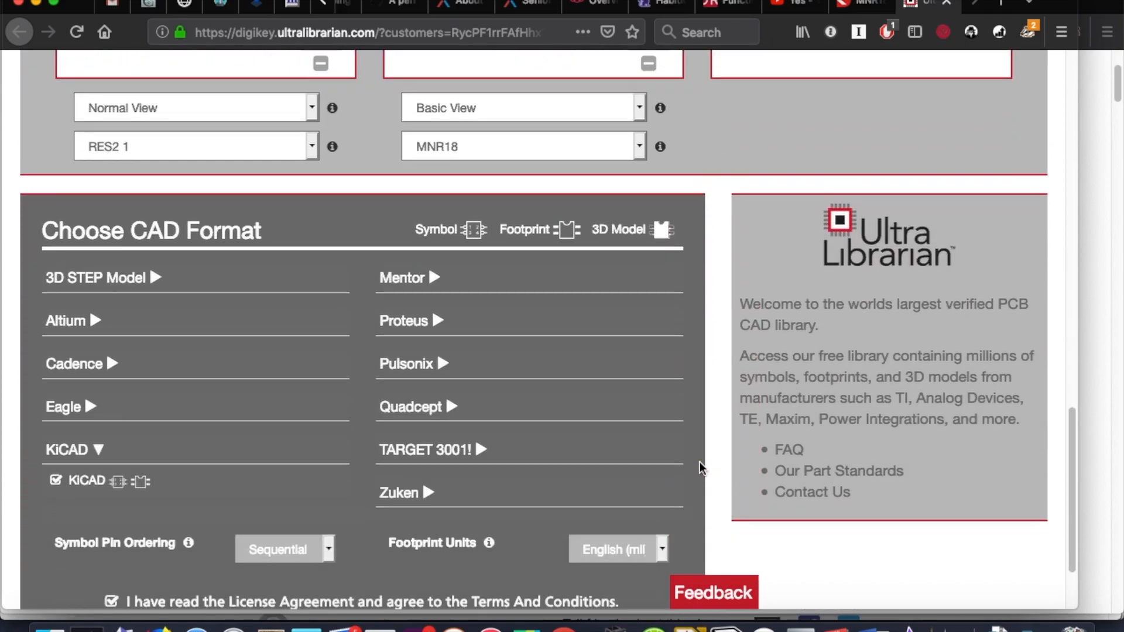
scroll(701, 462, "down", 1)
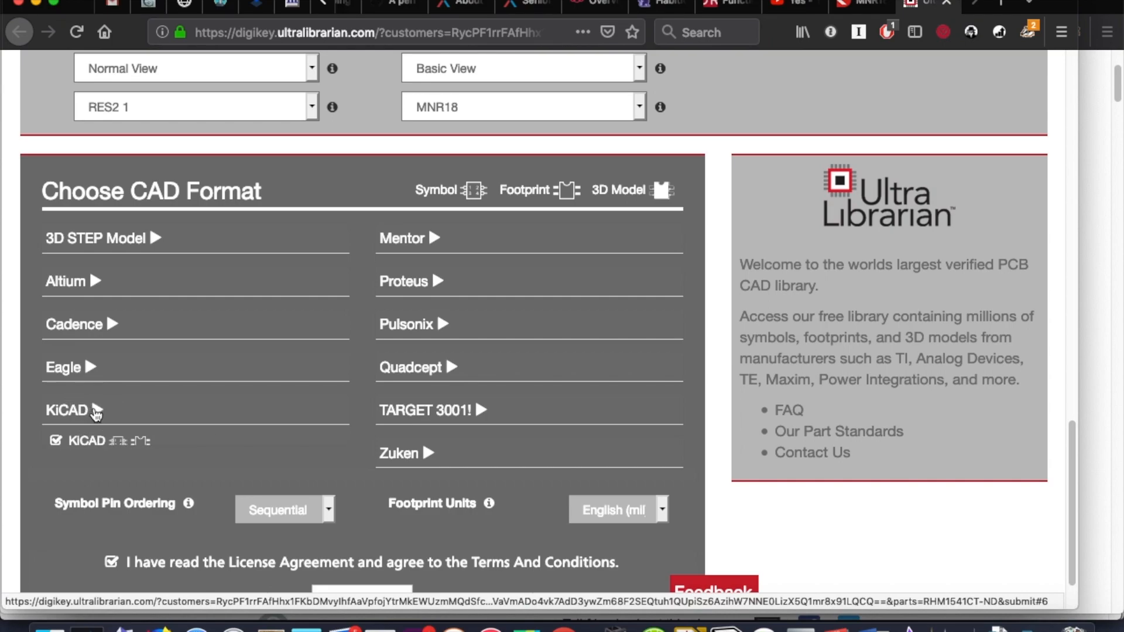
left_click(97, 412)
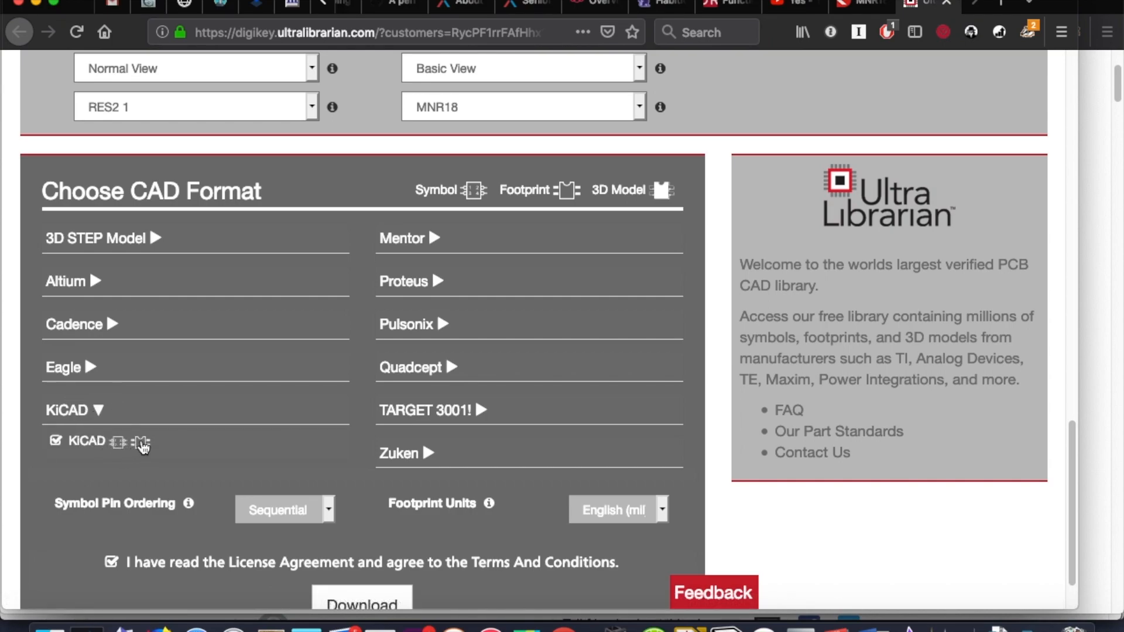
scroll(364, 490, "down", 2)
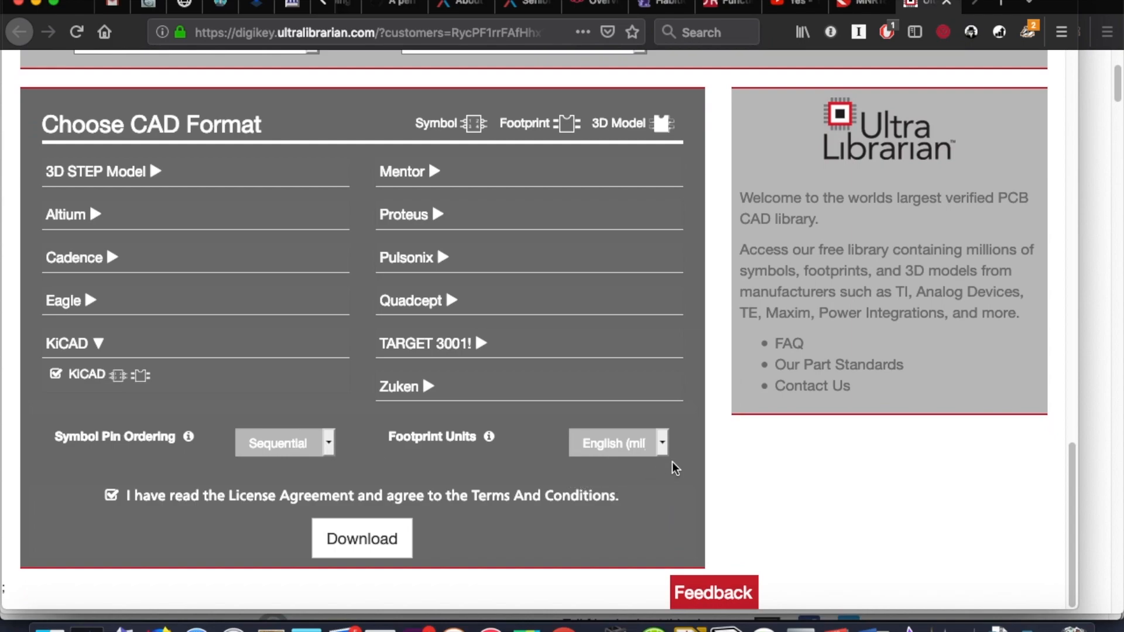
left_click(373, 540)
left_click(373, 540)
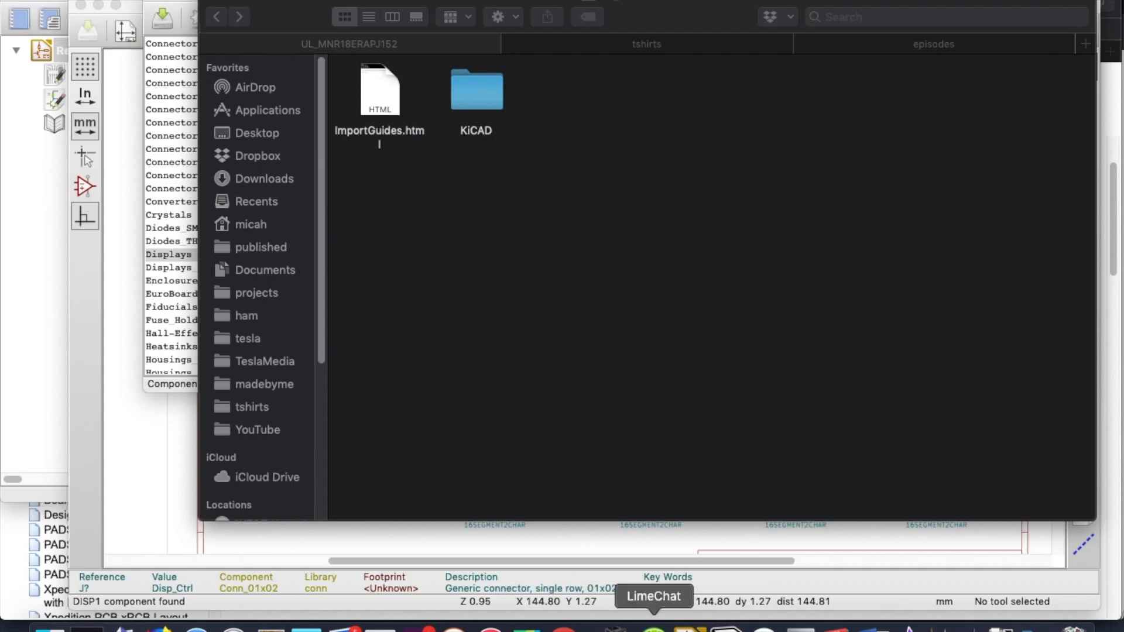
- Return to the footprint assignment window and open the footprint library tables at the project-specific libraries
left_click(689, 626)
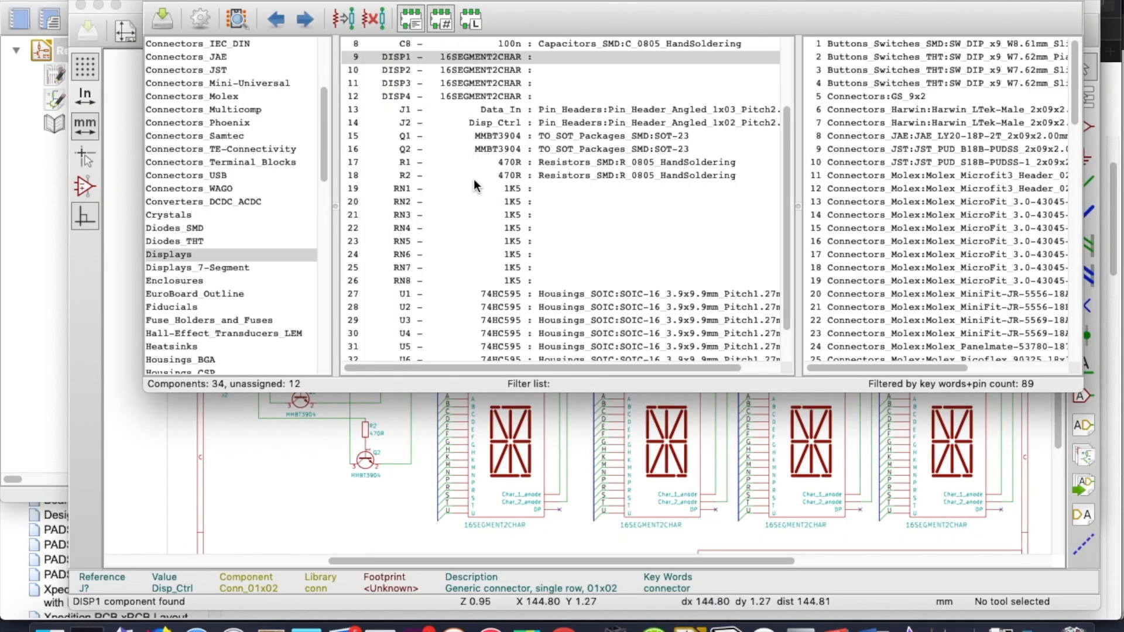
left_click(161, 0)
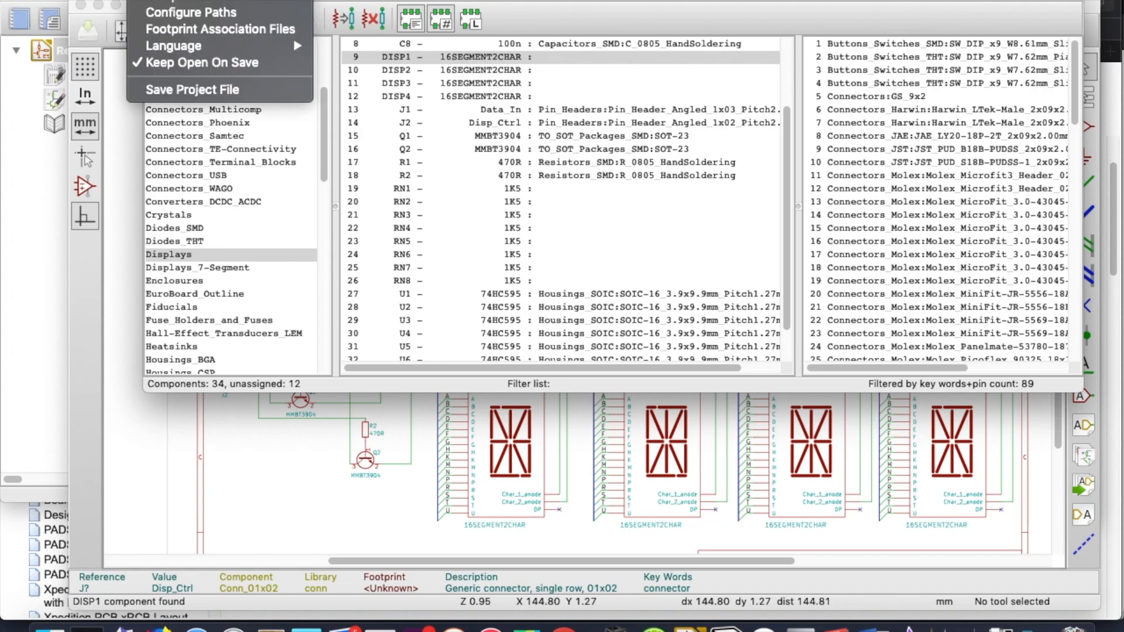
left_click(215, 2)
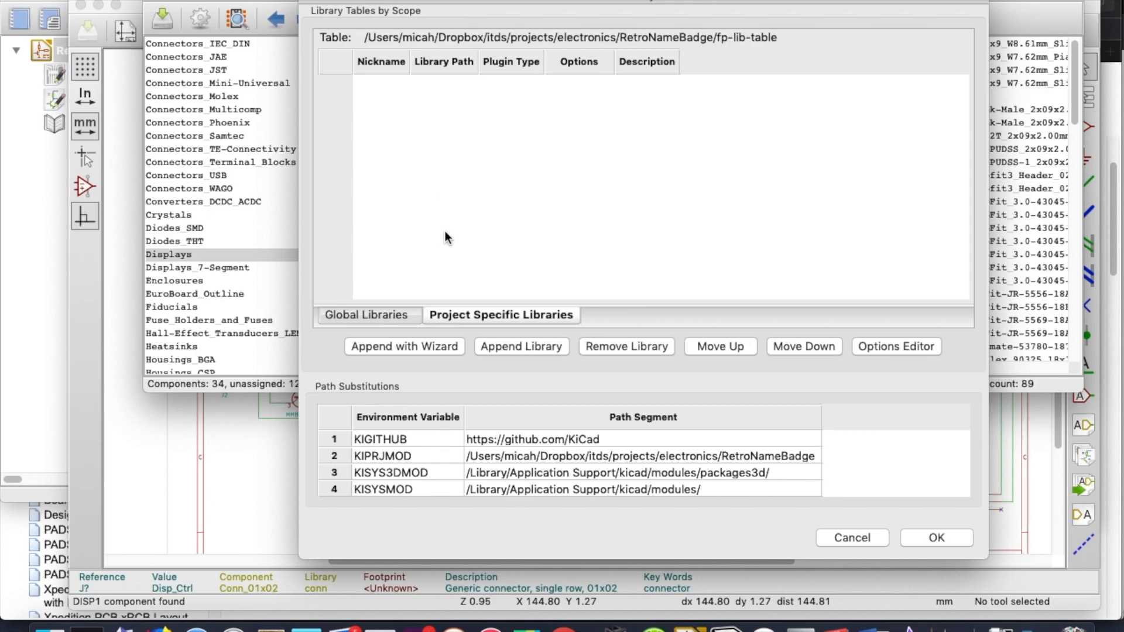
left_click(382, 311)
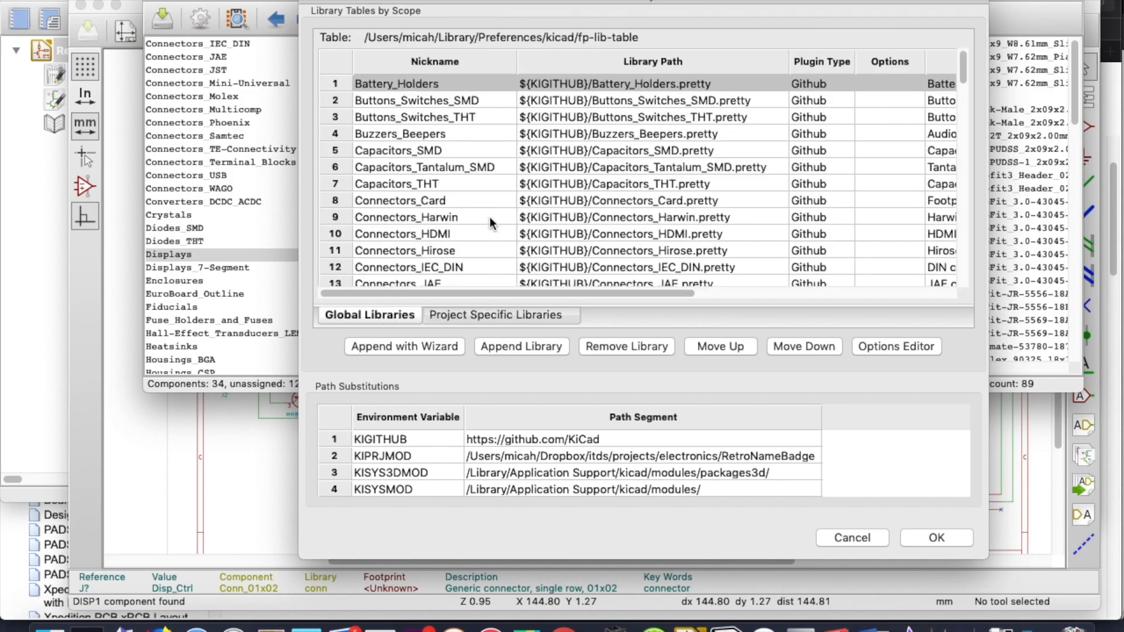
scroll(490, 217, "down", 15)
left_click(490, 315)
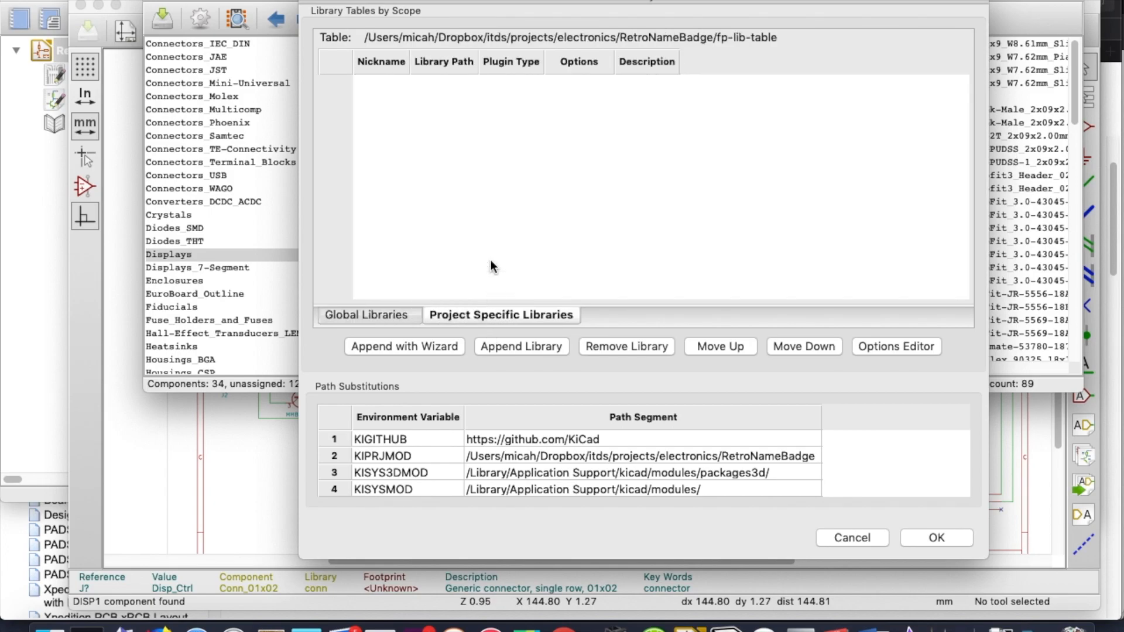
- Start the Add Footprint Libraries Wizard with files on the computer as the source and expand the home folder's Downloads directory
left_click(422, 346)
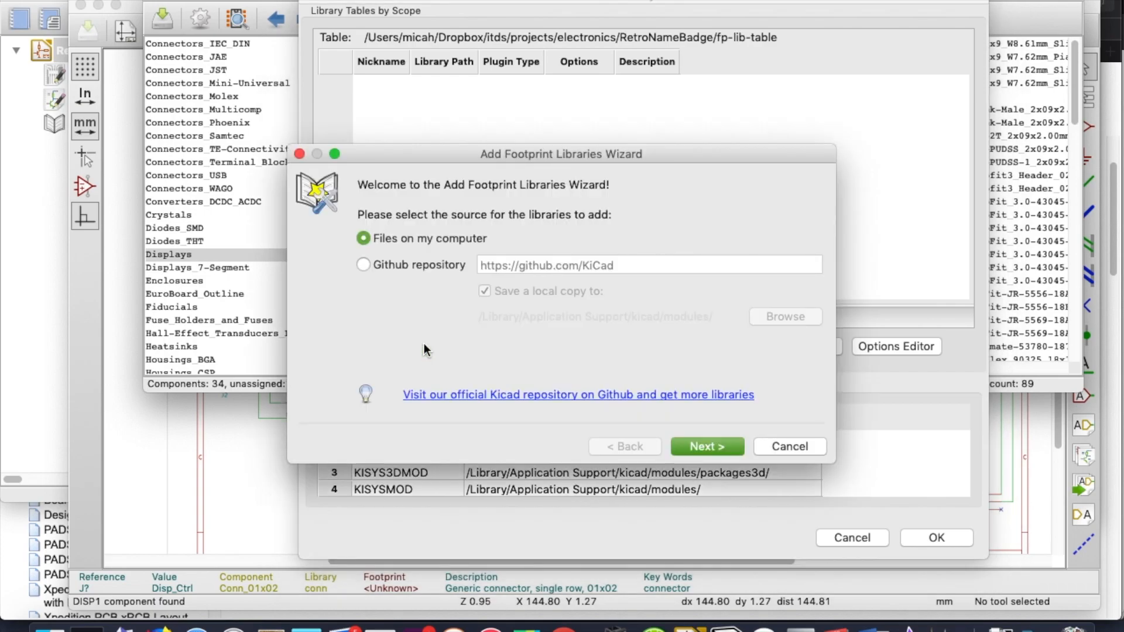
left_click(708, 449)
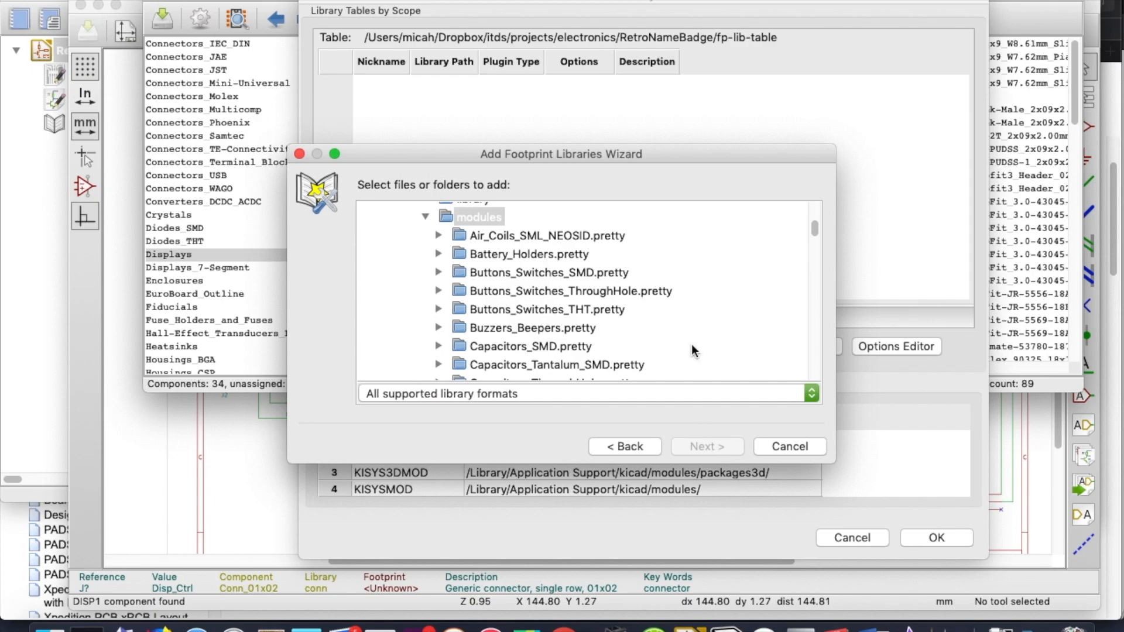
scroll(656, 248, "up", 10)
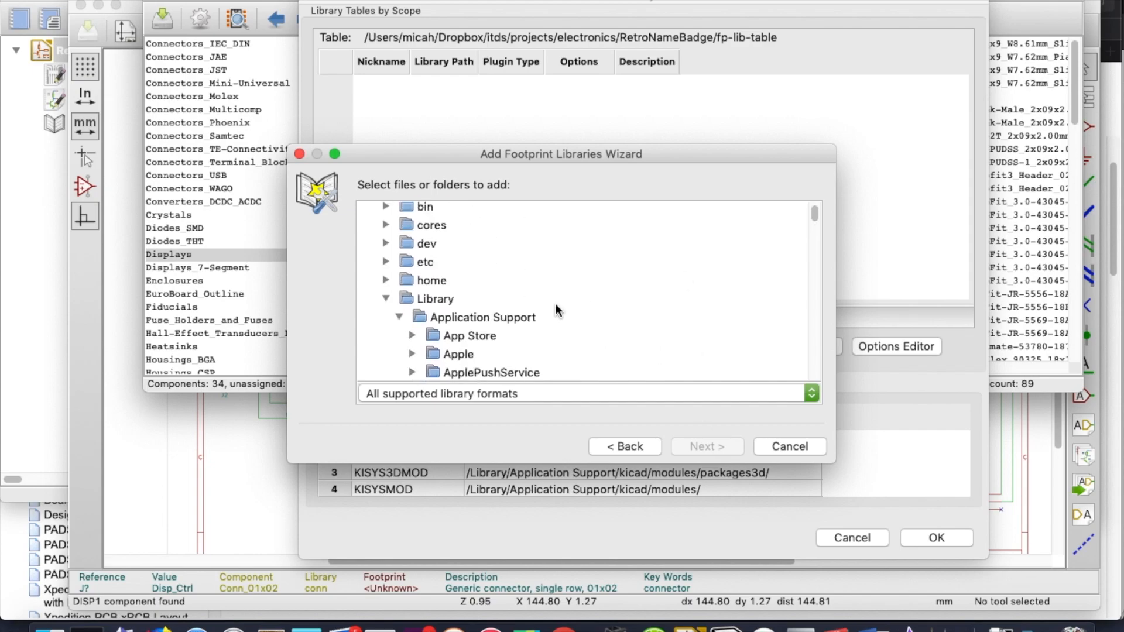
scroll(556, 310, "up", 2)
scroll(530, 309, "down", 10)
scroll(525, 309, "up", 8)
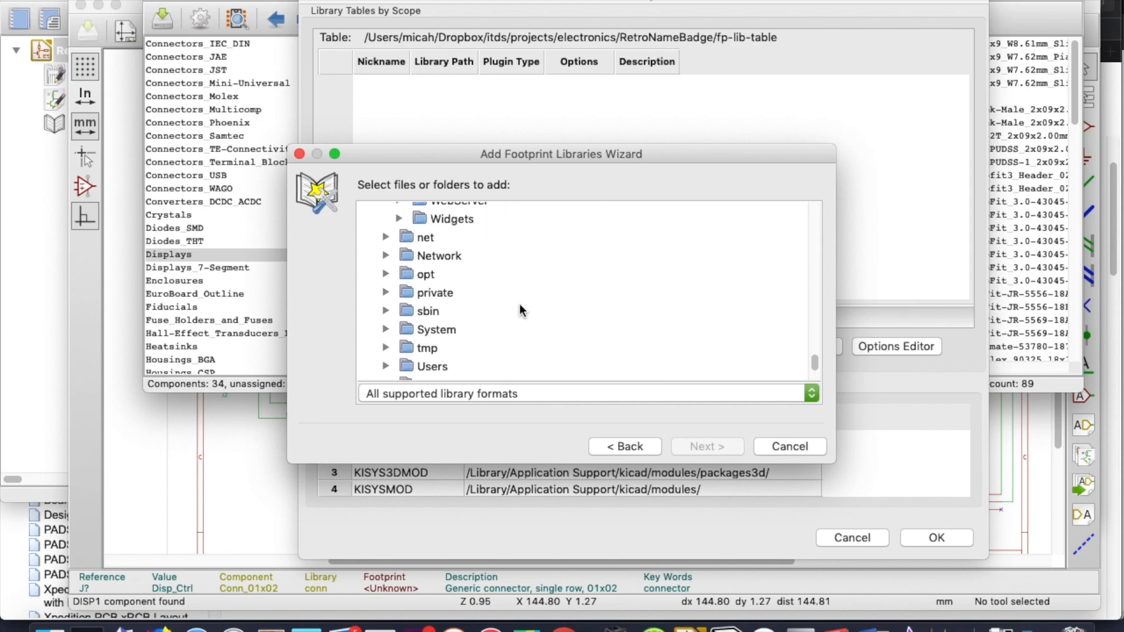
scroll(520, 309, "up", 15)
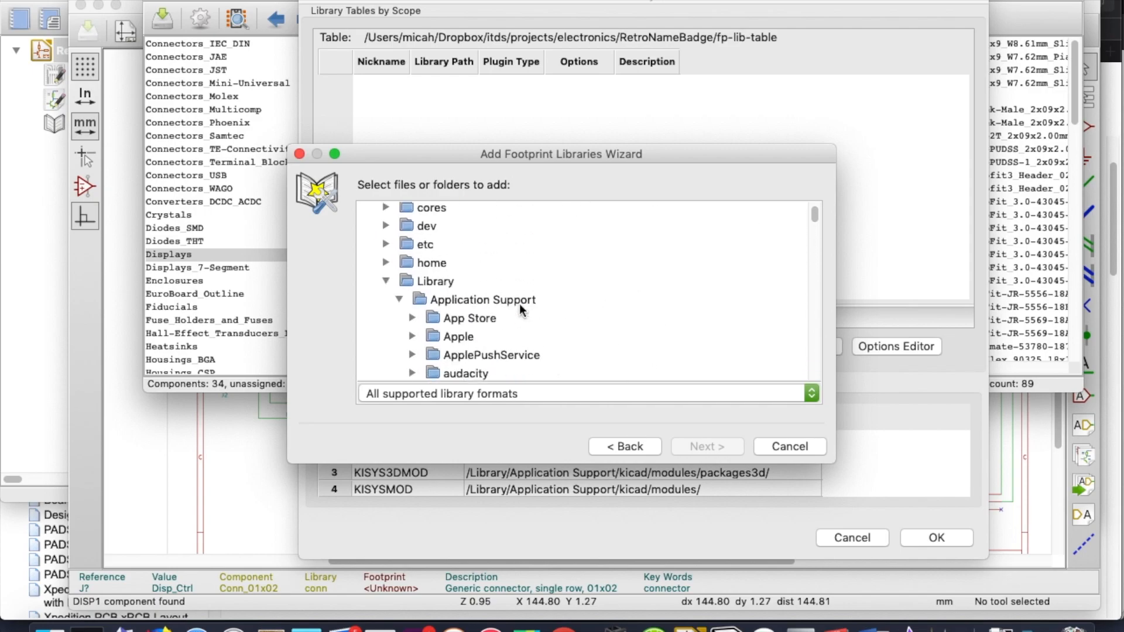
left_click(385, 341)
scroll(391, 340, "down", 5)
left_click(385, 347)
scroll(387, 340, "down", 3)
left_click(399, 307)
scroll(410, 301, "down", 3)
left_click(412, 294)
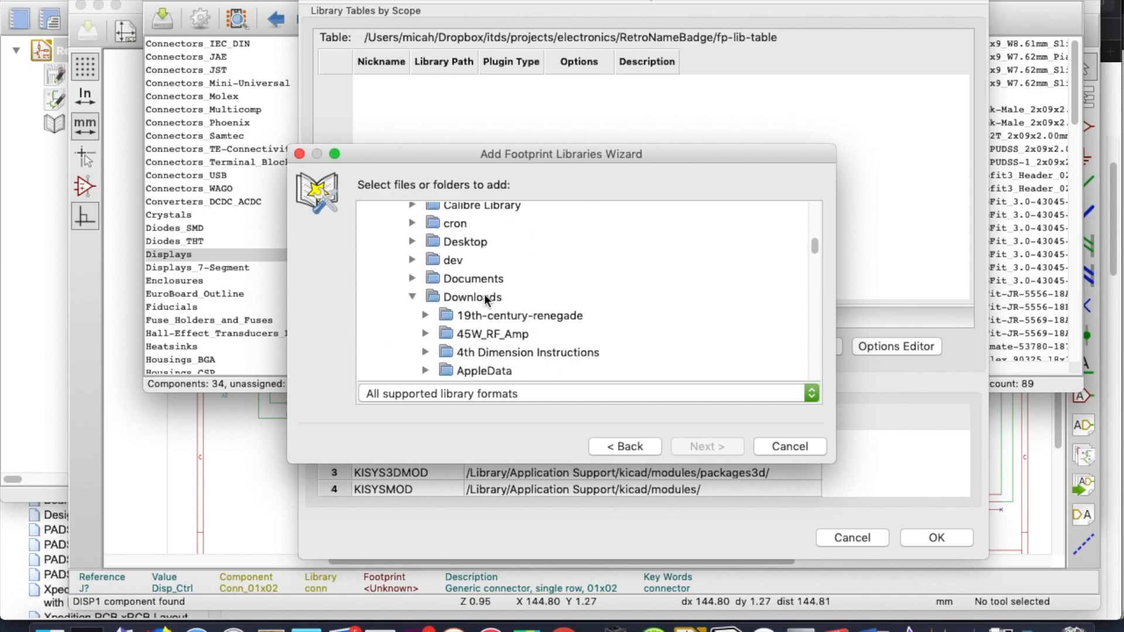
- Select the footprints.pretty folder inside UL_MNR18ERAPJ152/KiCAD/2019-02-09_06-43-57 as the library to add
scroll(412, 294, "down", 2)
left_click(1000, 628)
left_click(1000, 628)
left_click_drag(814, 254, 816, 319)
left_click(423, 284)
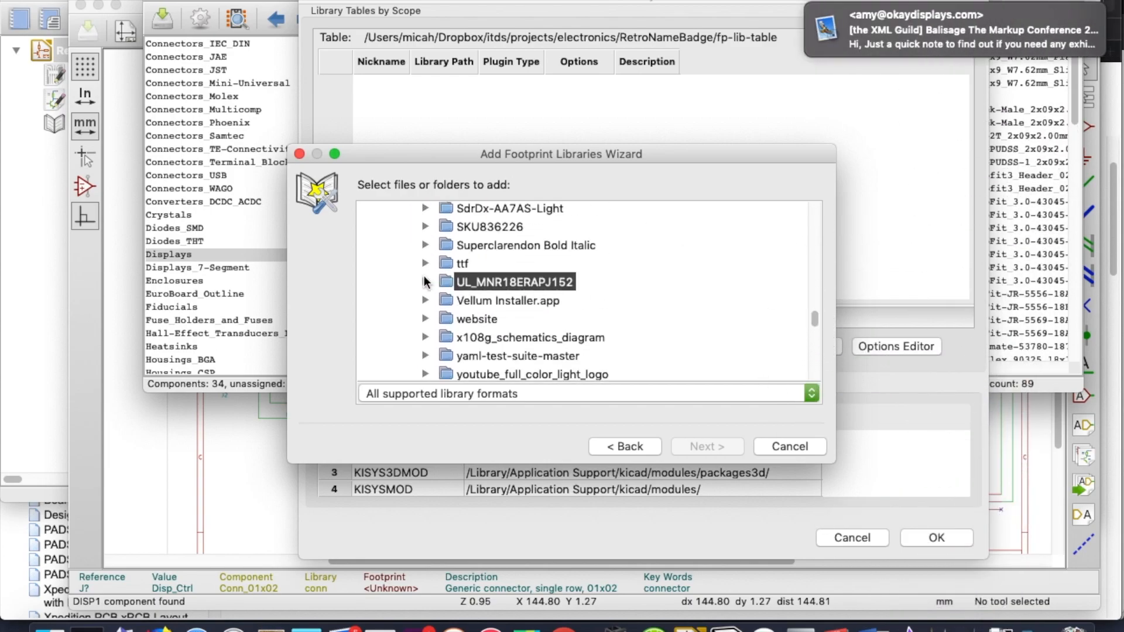
left_click(473, 301)
double_click(473, 300)
double_click(529, 319)
left_click(518, 268)
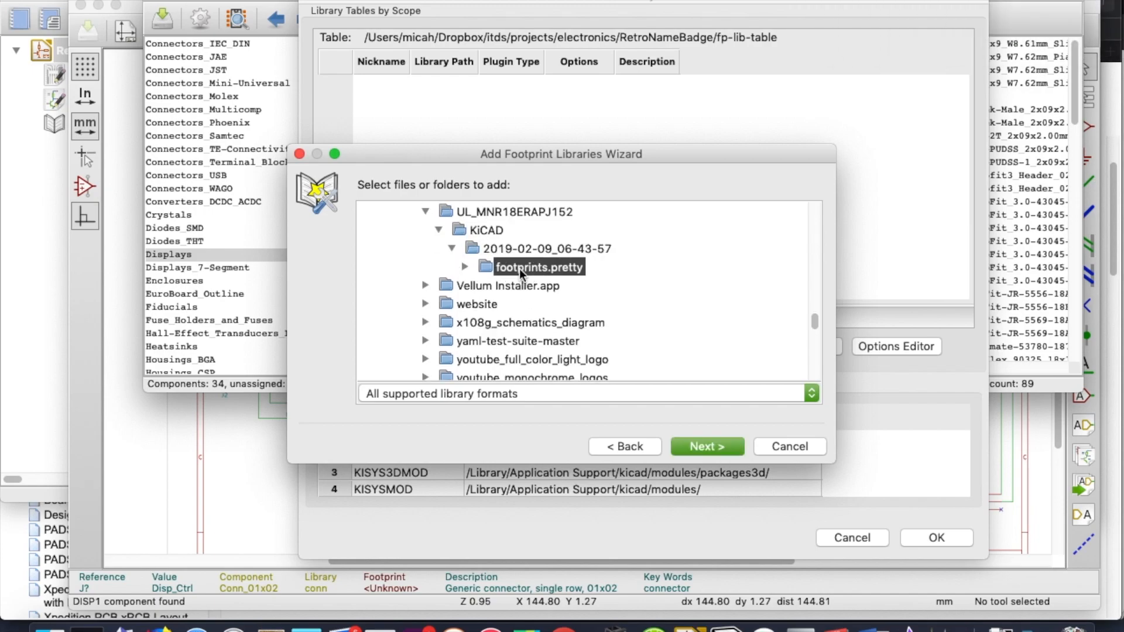
left_click(489, 249)
left_click(510, 266)
- Confirm the footprints library and add it to the current project only
left_click(711, 446)
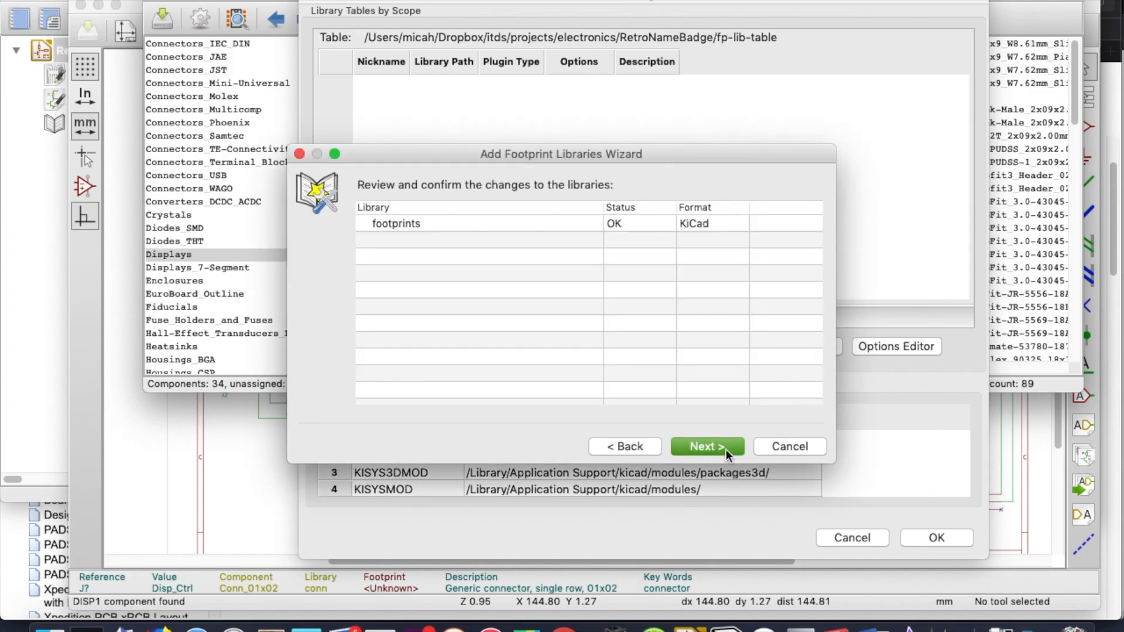
left_click(725, 449)
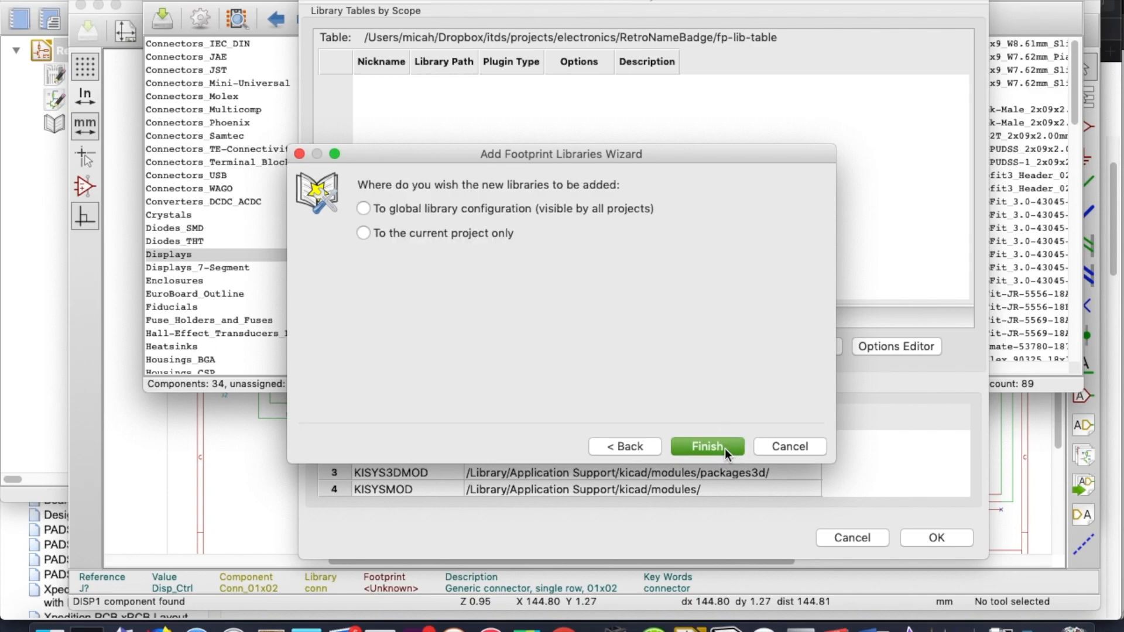
left_click(498, 233)
left_click(693, 442)
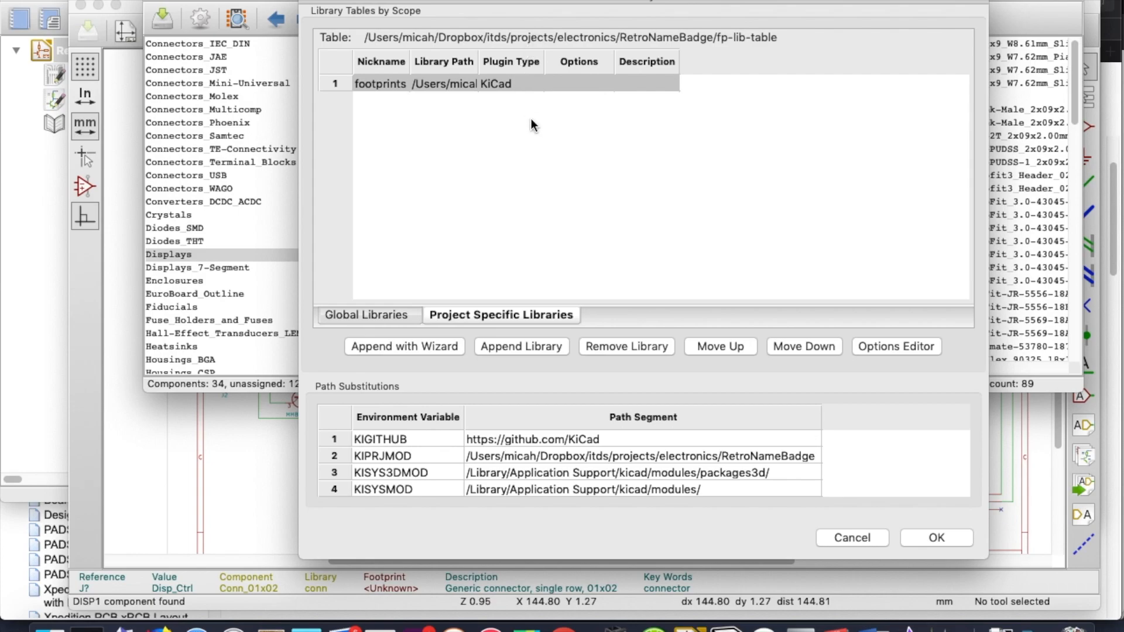
- Widen the library path column, give the footprints library the description "resistor array" and accept the library tables
left_click(385, 82)
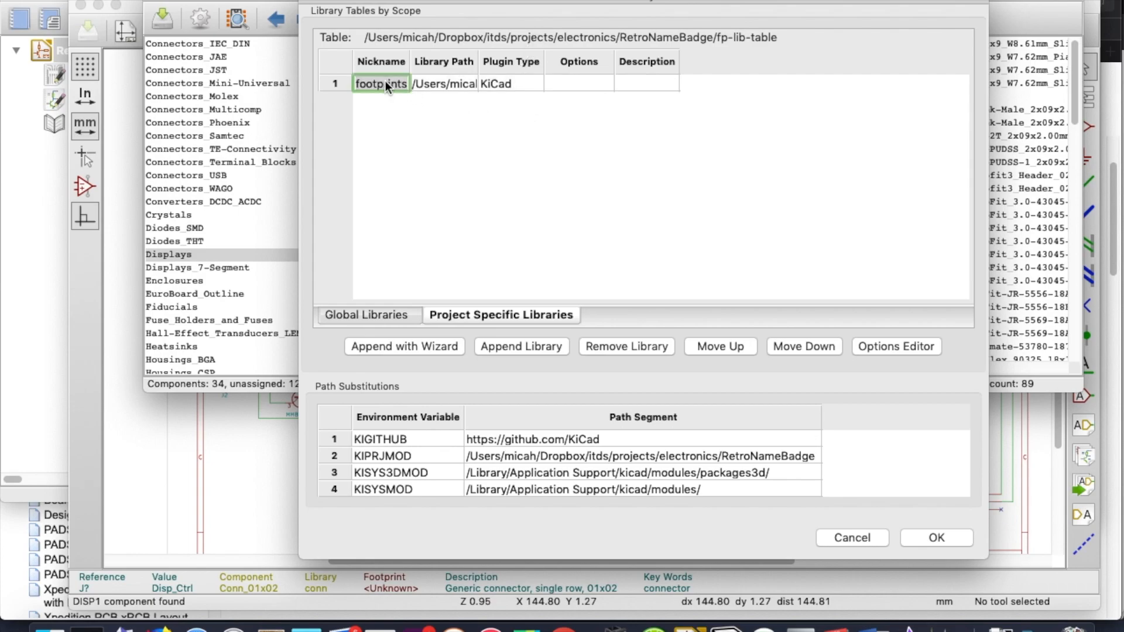
left_click(393, 116)
left_click(392, 85)
left_click(413, 113)
left_click_drag(479, 67, 558, 67)
left_click(737, 88)
left_click(736, 87)
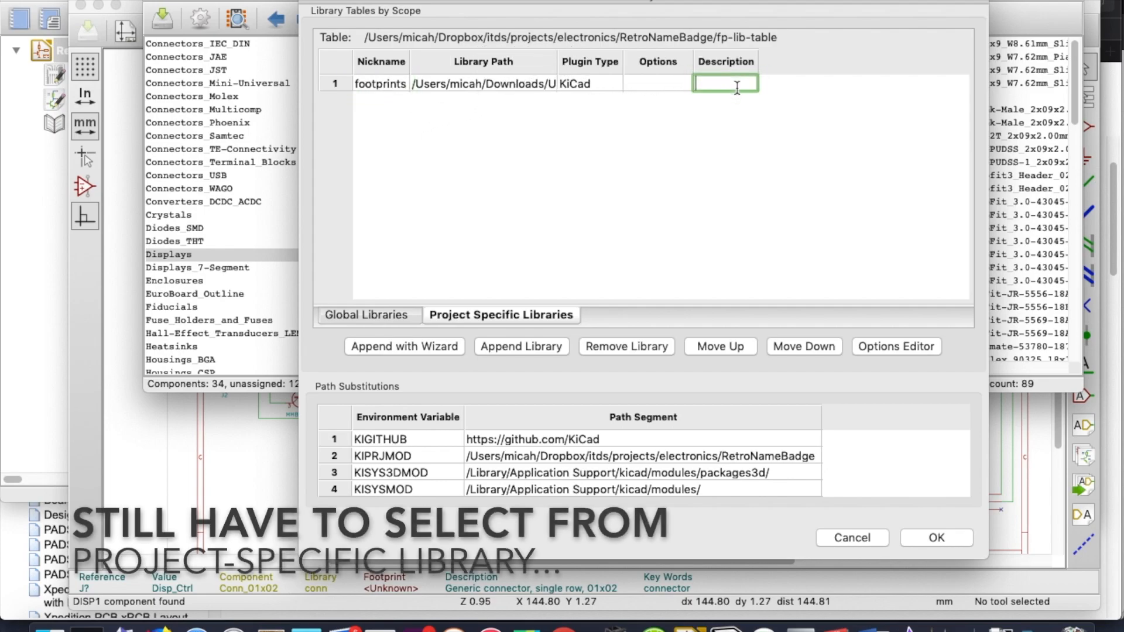
type("resistor array")
left_click(766, 163)
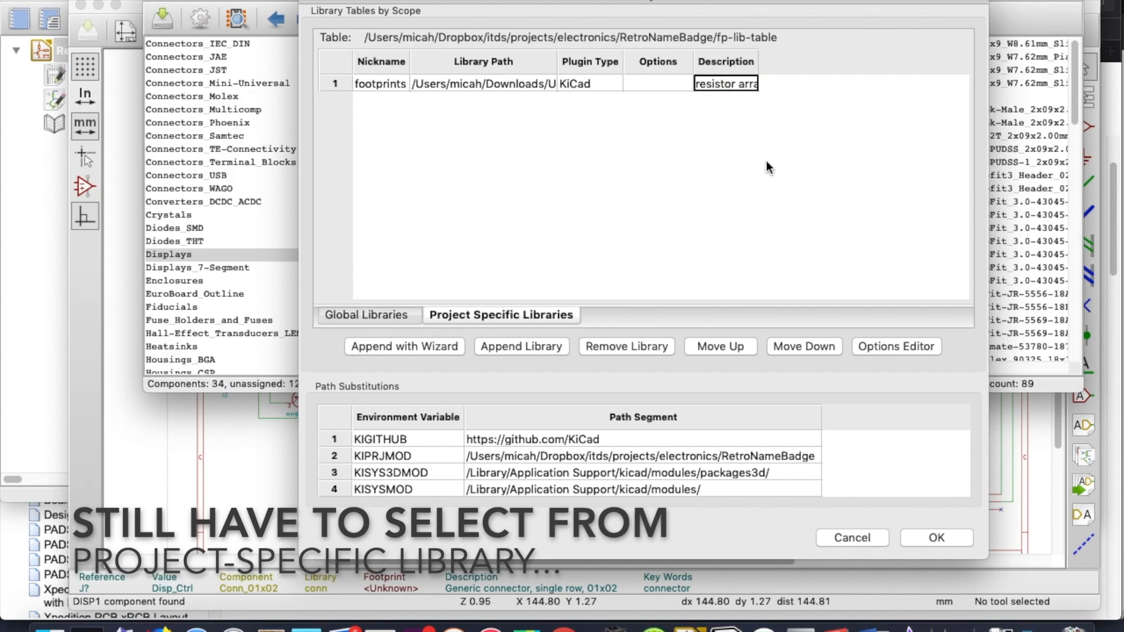
left_click(924, 540)
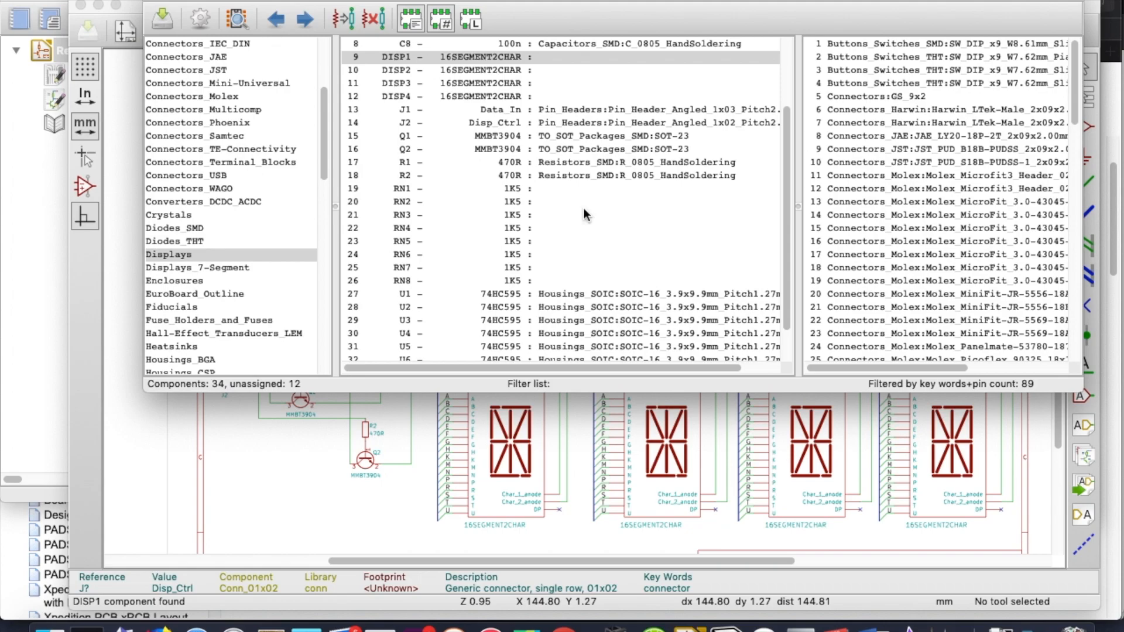
- Select RN1, turn off keyword and pin count filtering, and list only the footprints library's contents
left_click(558, 195)
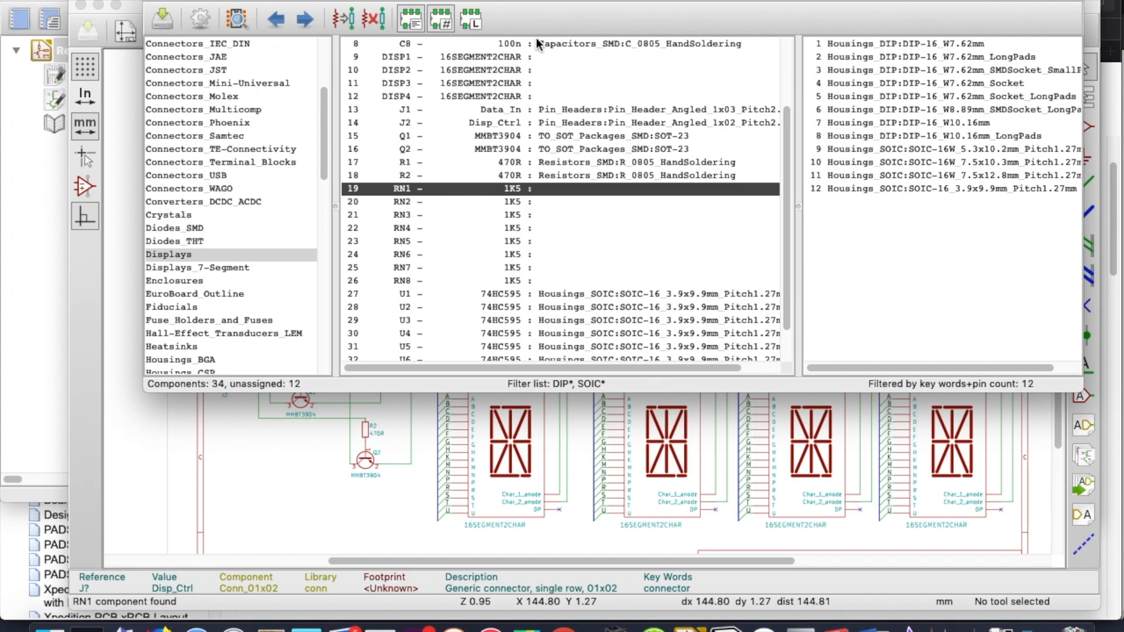
left_click(411, 21)
left_click(442, 21)
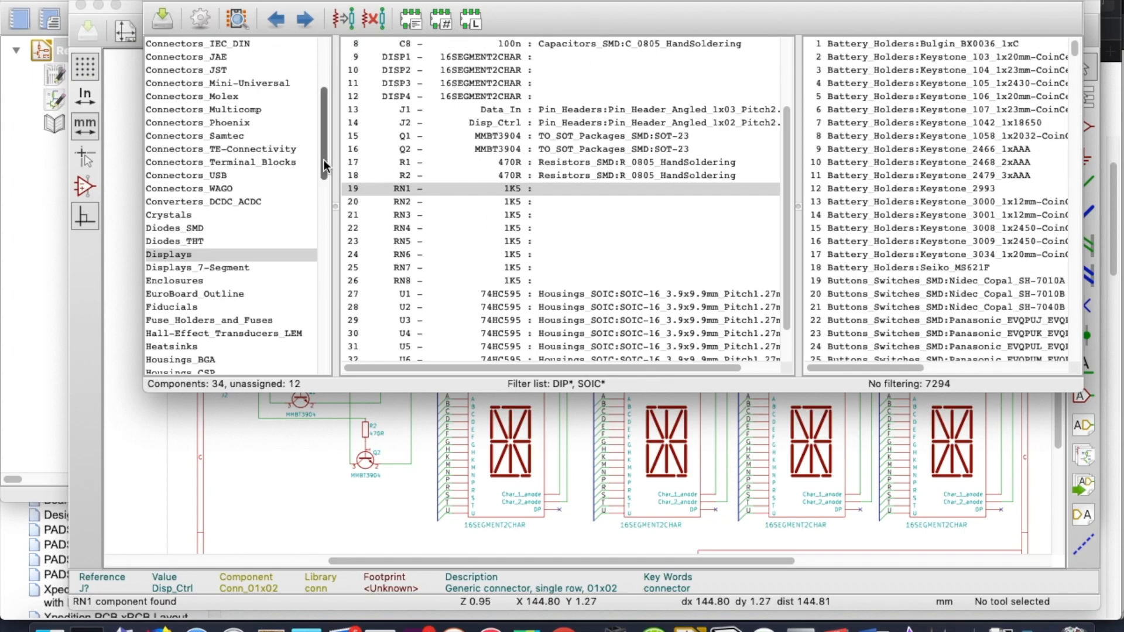
left_click_drag(325, 160, 204, 359)
left_click(205, 359)
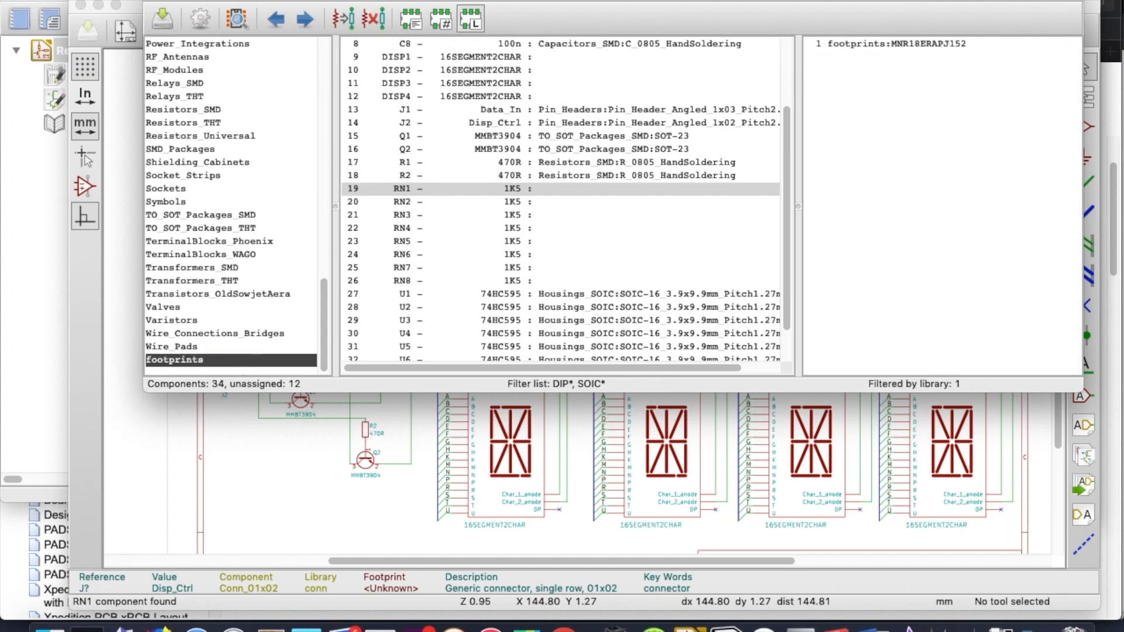
- Assign the footprints:MNR18ERAPJ152 footprint to the 1K5 resistor networks RN1 to RN8
double_click(918, 44)
double_click(918, 44)
double_click(918, 43)
double_click(918, 43)
double_click(918, 43)
double_click(919, 44)
double_click(918, 43)
left_click(918, 43)
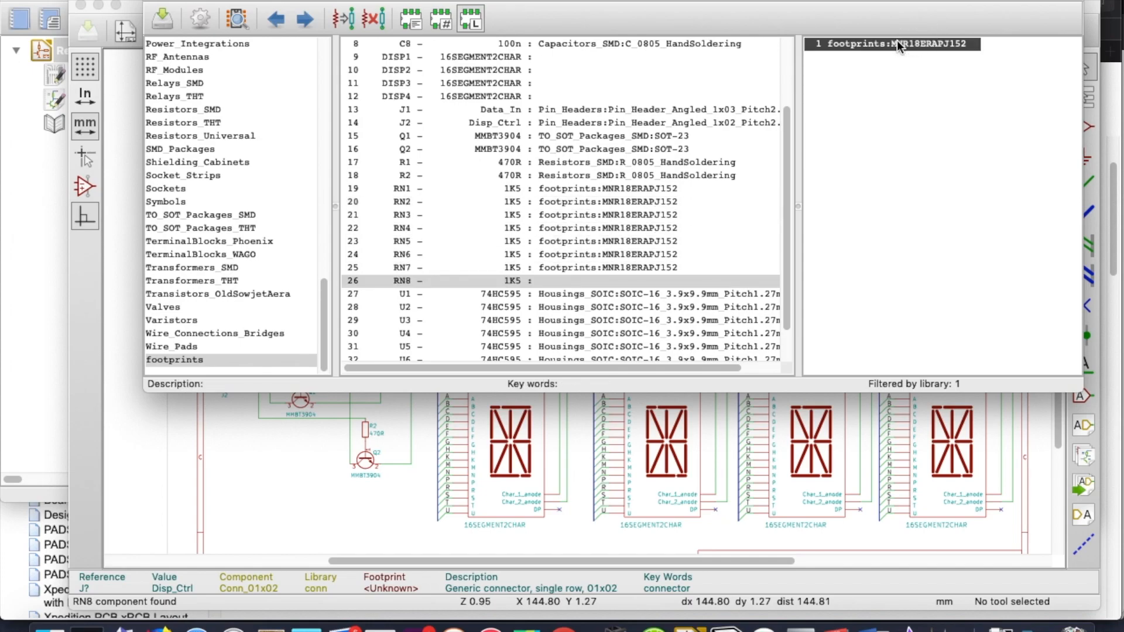
left_click(644, 282)
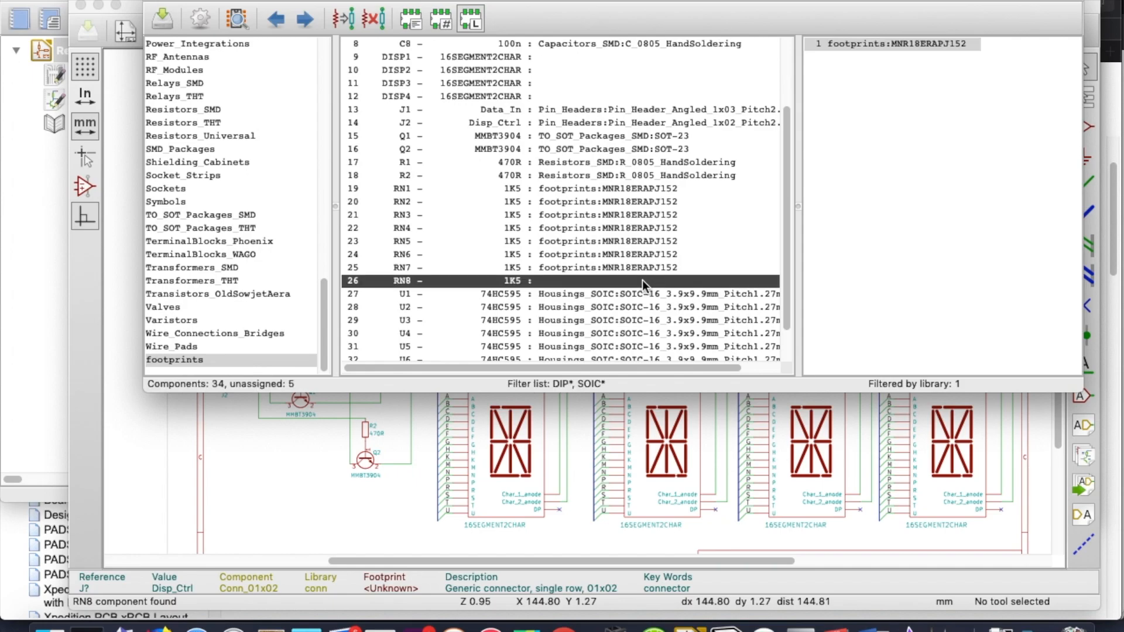
left_click(869, 42)
double_click(869, 43)
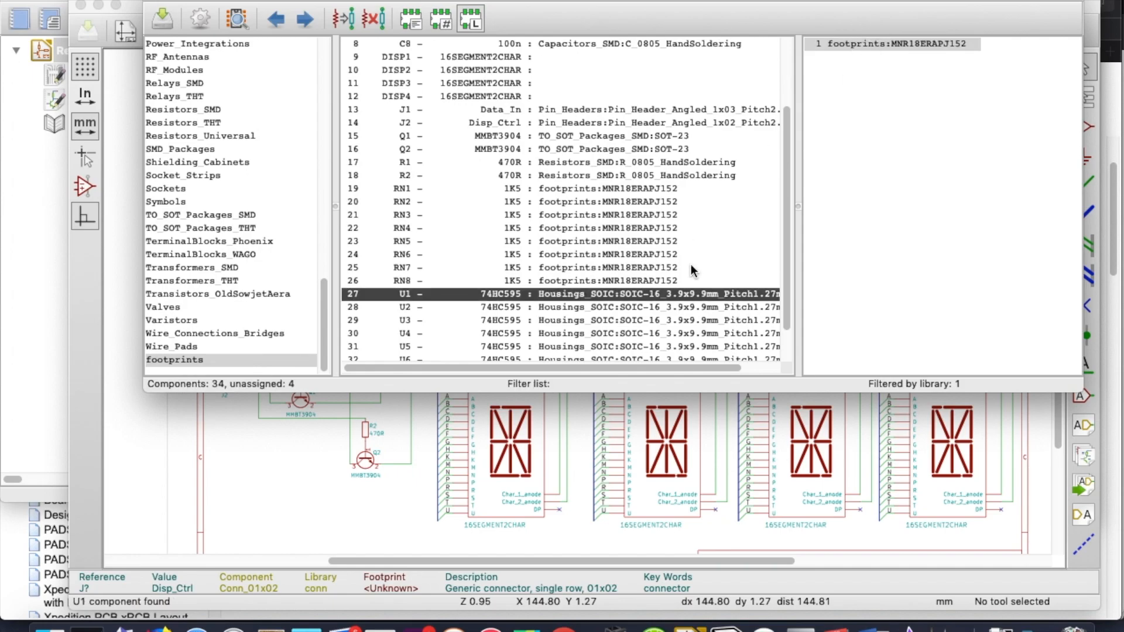
- Select RN8 and its MNR18ERAPJ152 footprint, examine the pad layout in the footprint viewer, and close the viewer
left_click(666, 281)
left_click(863, 43)
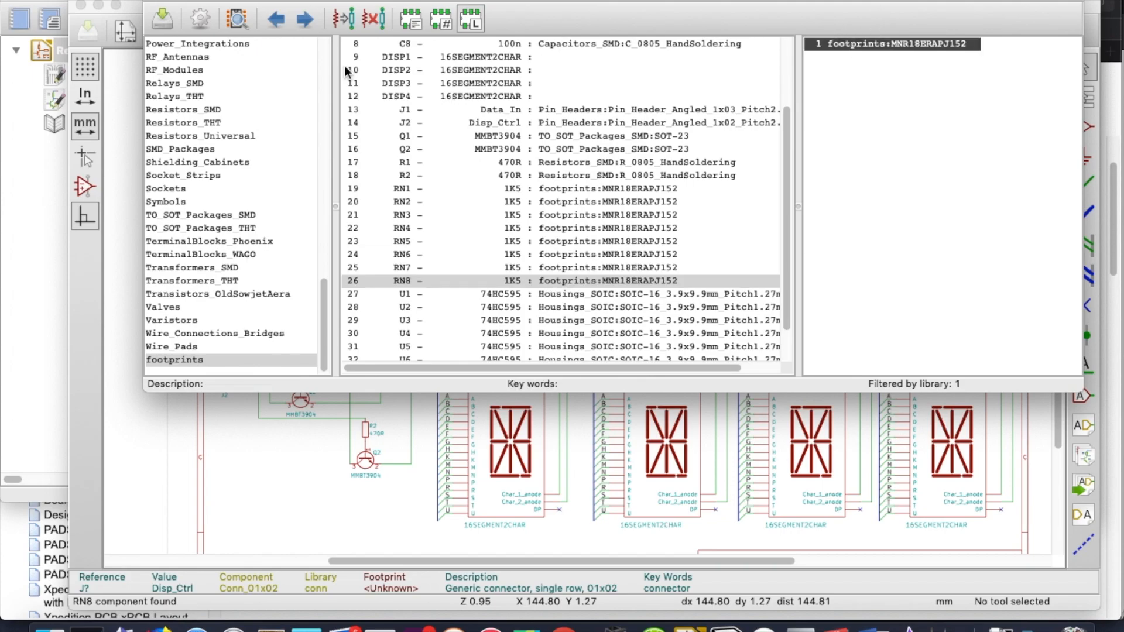
left_click(237, 19)
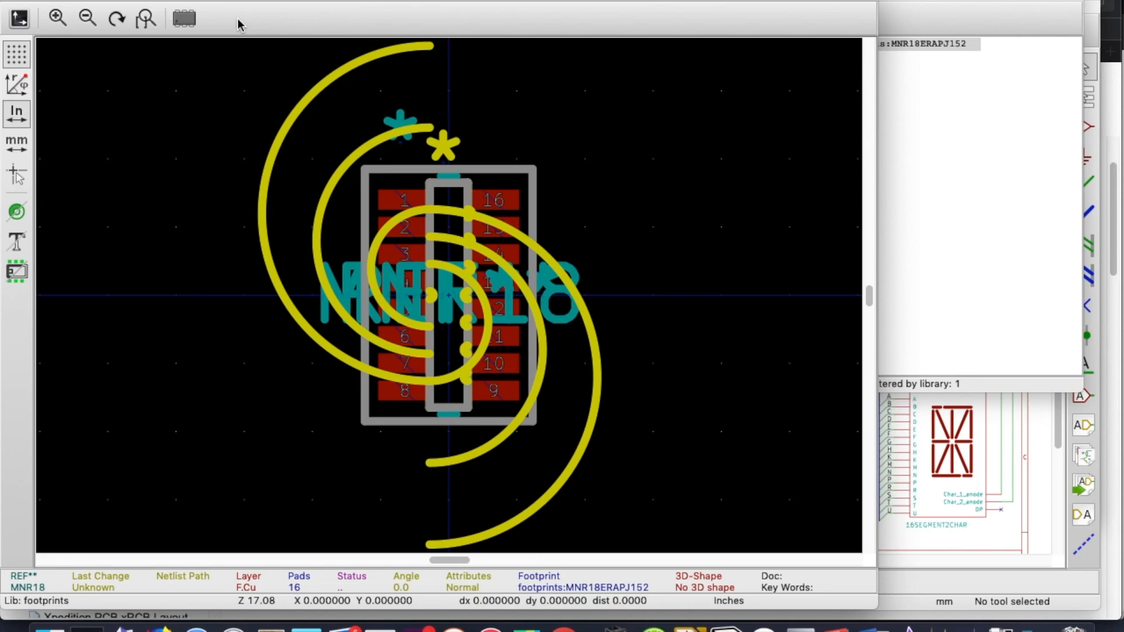
left_click(14, 3)
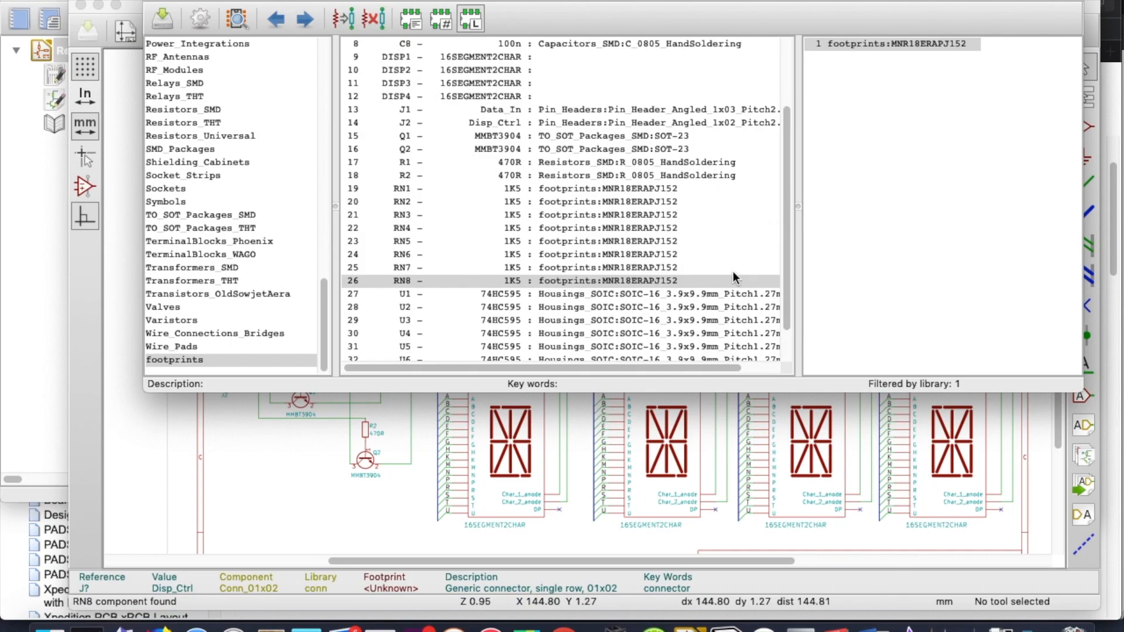
- Look through the component list down to U8 to check the footprint assignments
left_click_drag(785, 241, 789, 327)
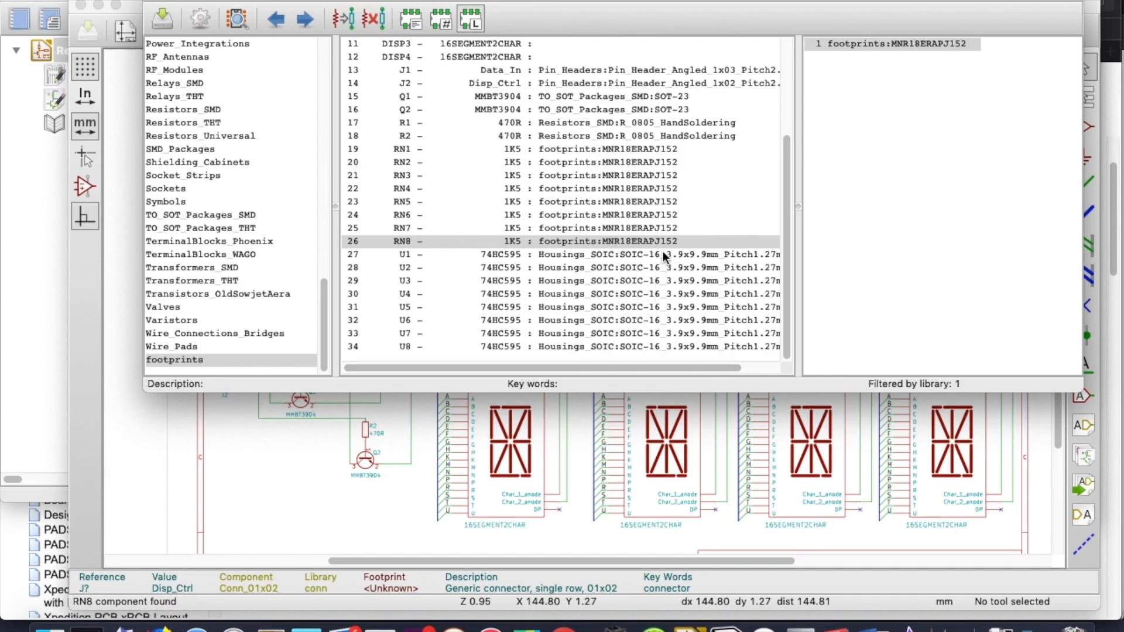
scroll(670, 227, "up", 1)
scroll(669, 228, "up", 3)
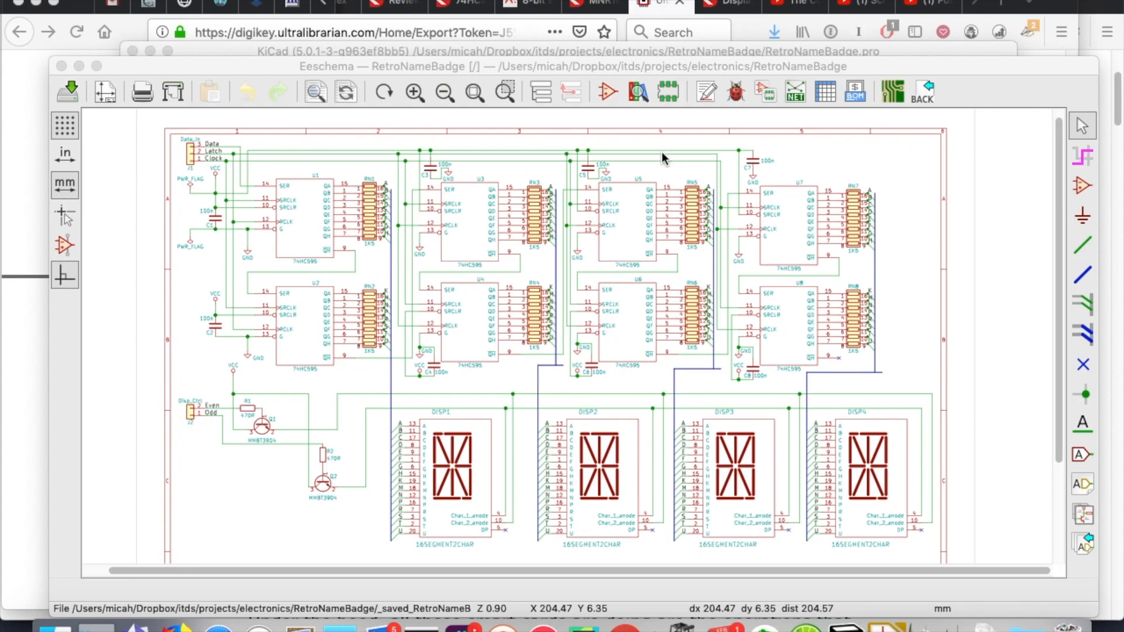
- Open footprint assignment from the RetroNameBadge schematic and review the entries for the RN1 resistor network and the DISP1 display
left_click(762, 95)
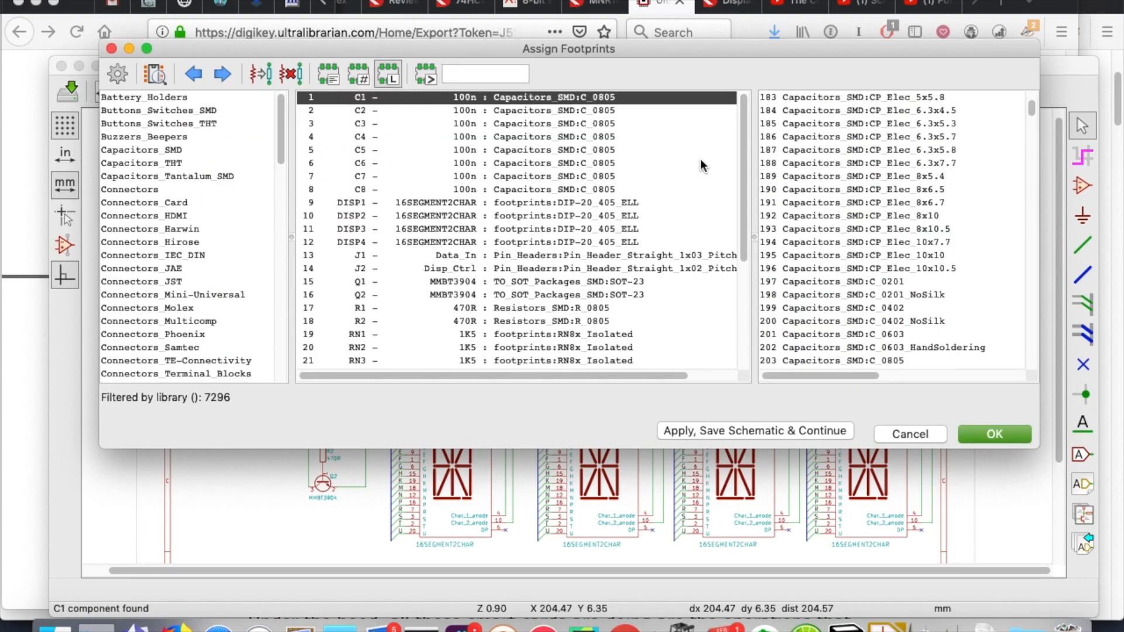
left_click_drag(743, 157, 731, 244)
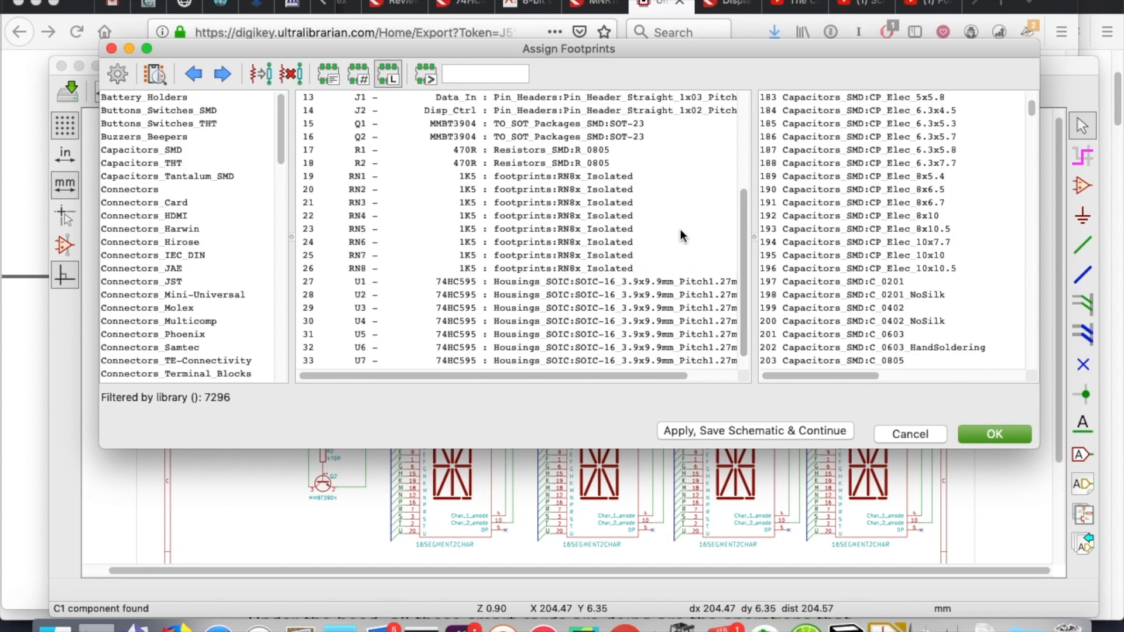
left_click(562, 176)
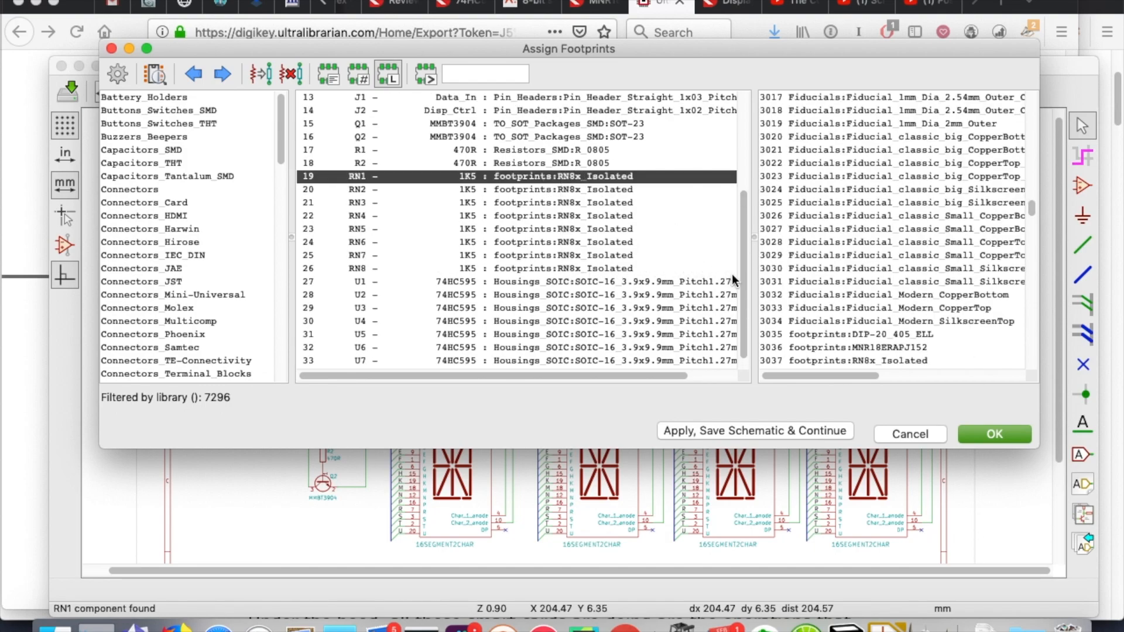
left_click_drag(741, 291, 740, 192)
left_click(606, 176)
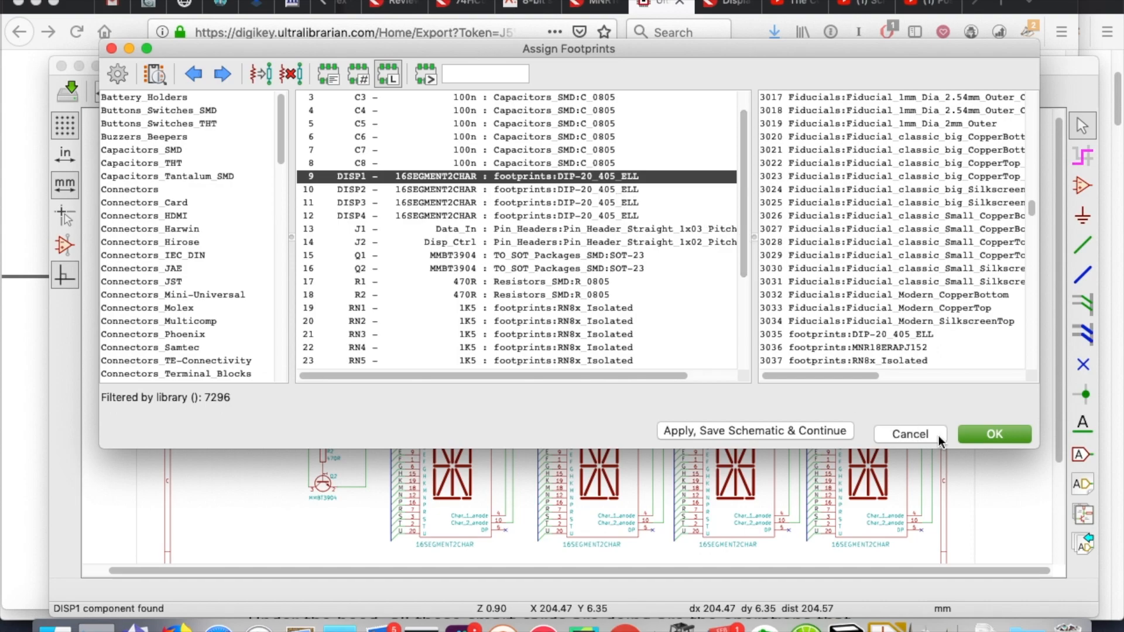
- Accept the footprint assignments and generate the schematic's netlist as RetroNameBadge.net in the RetroNameBadge folder
left_click(979, 445)
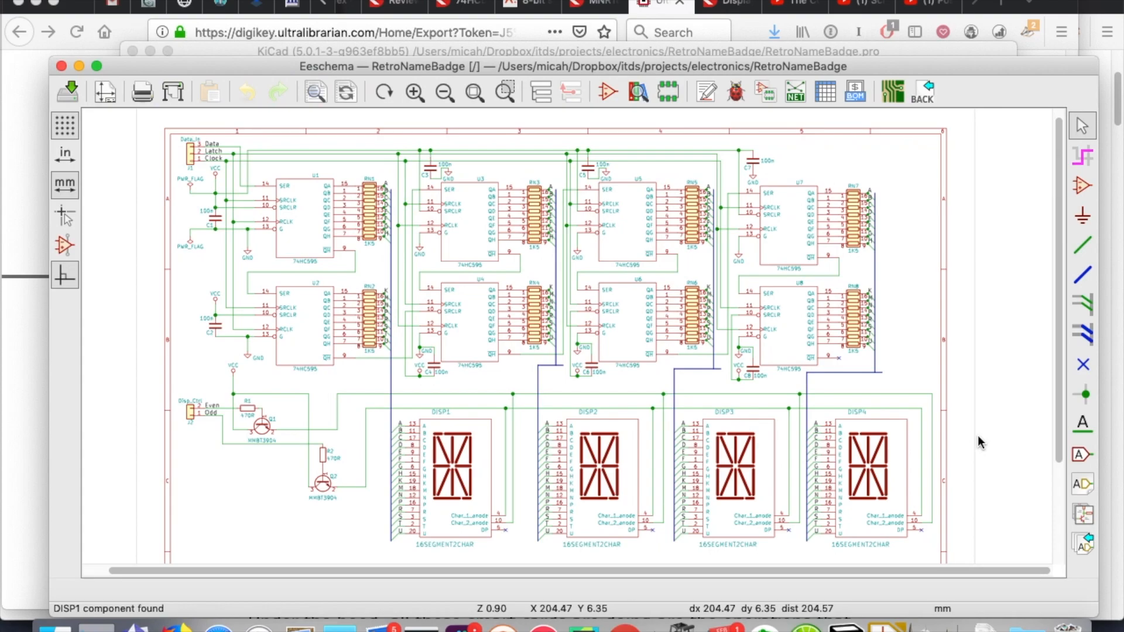
left_click(796, 93)
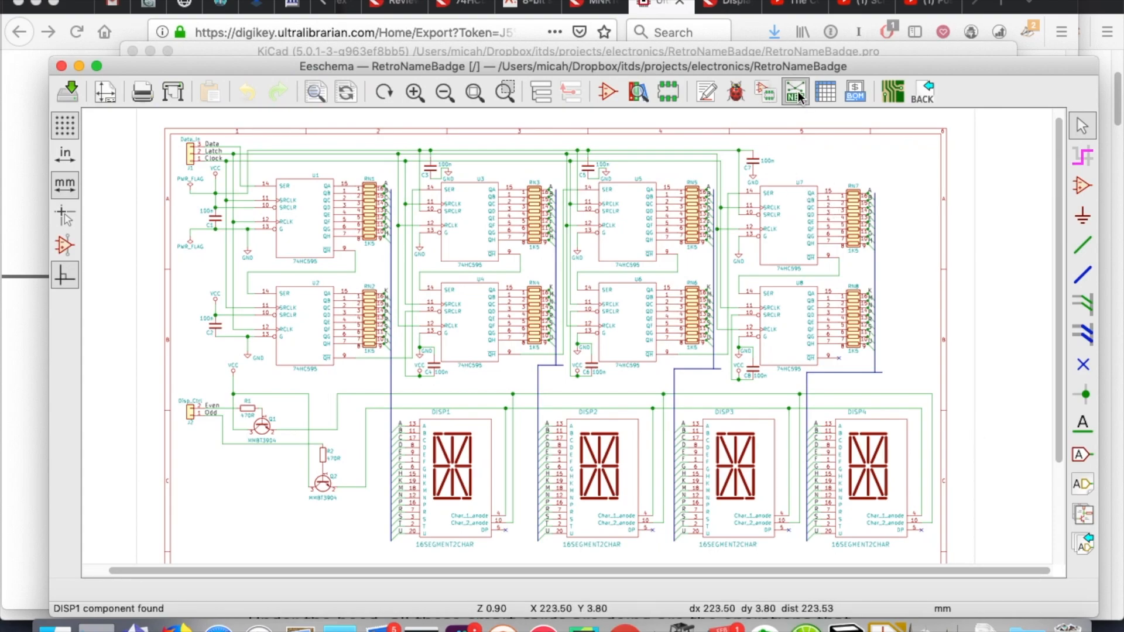
left_click(732, 246)
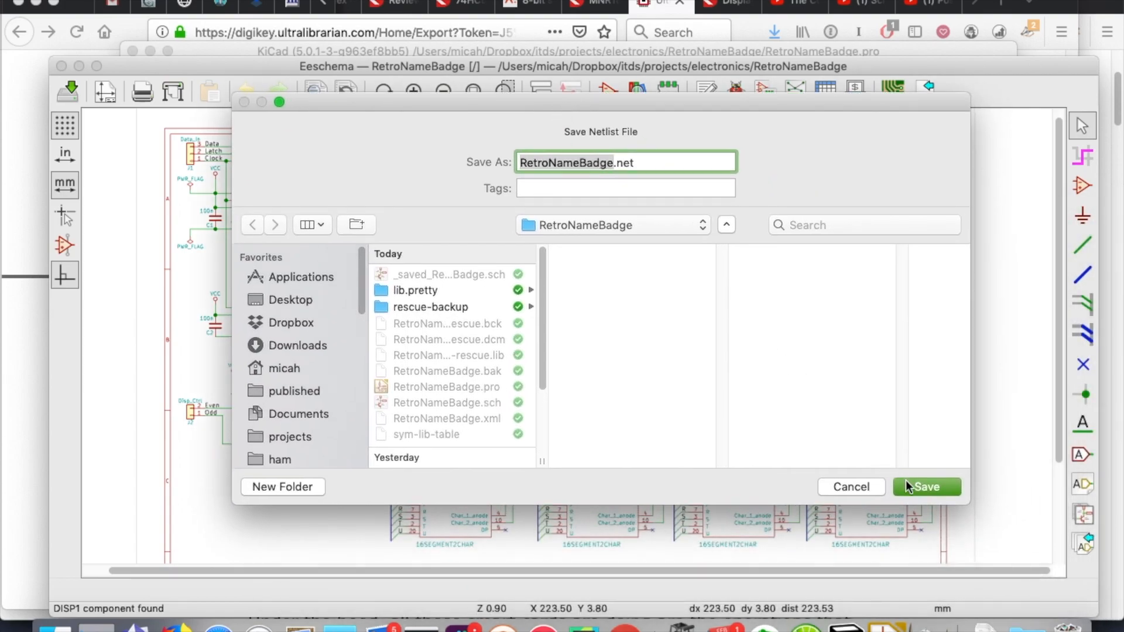
left_click(908, 487)
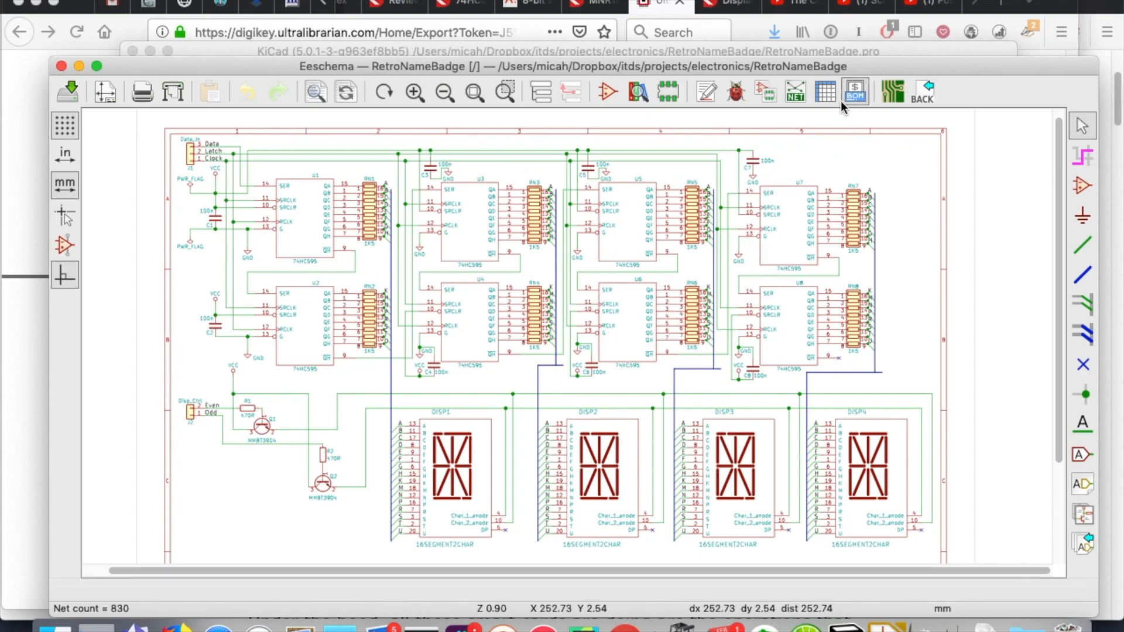
- Open the PCB layout editor from the schematic and load the RetroNameBadge.net netlist into the empty board
left_click(894, 101)
left_click(893, 98)
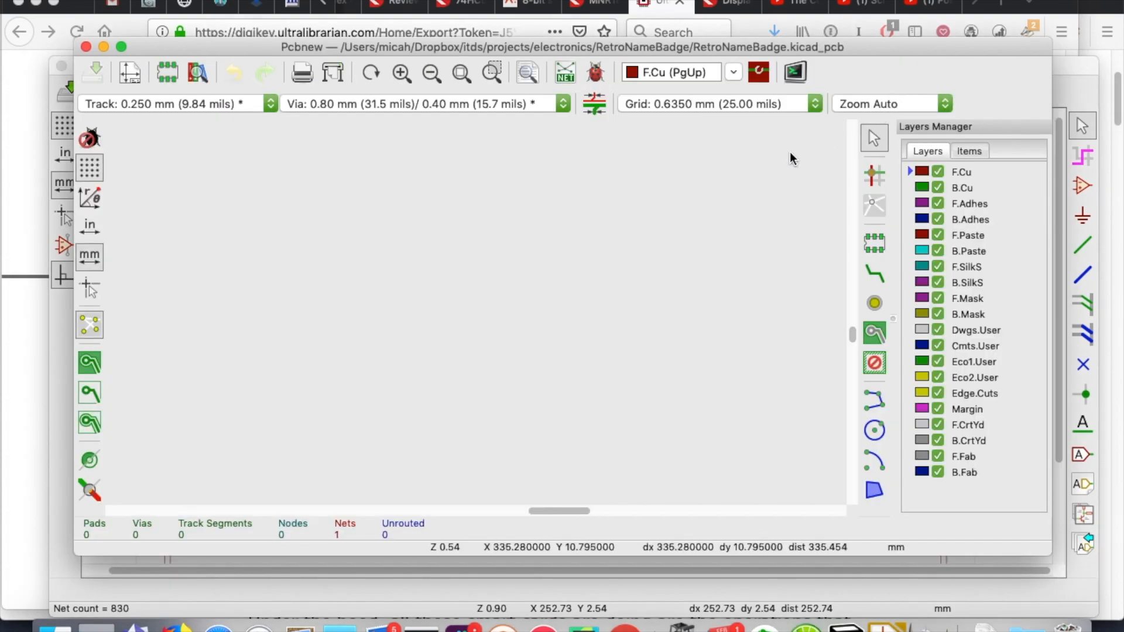
left_click_drag(246, 46, 283, 65)
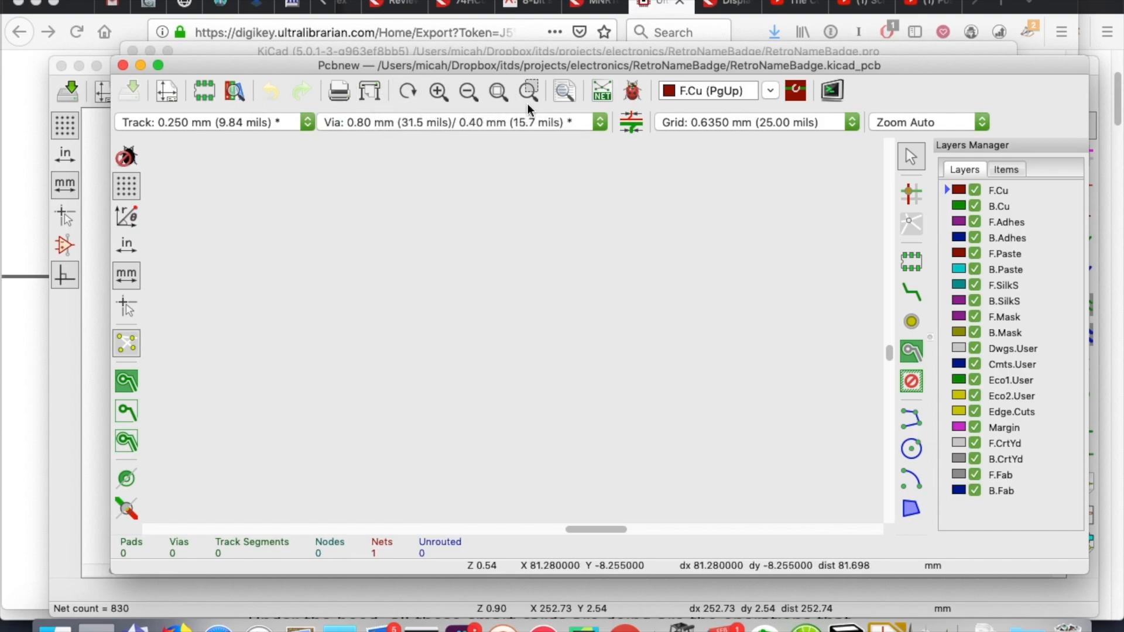
left_click(602, 97)
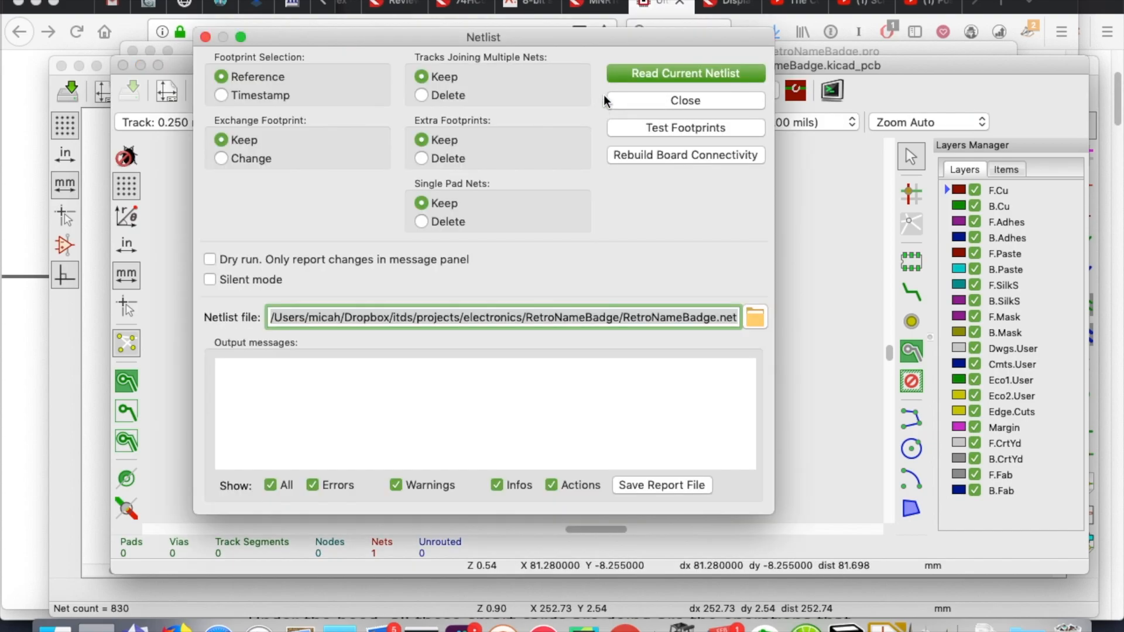
left_click(639, 74)
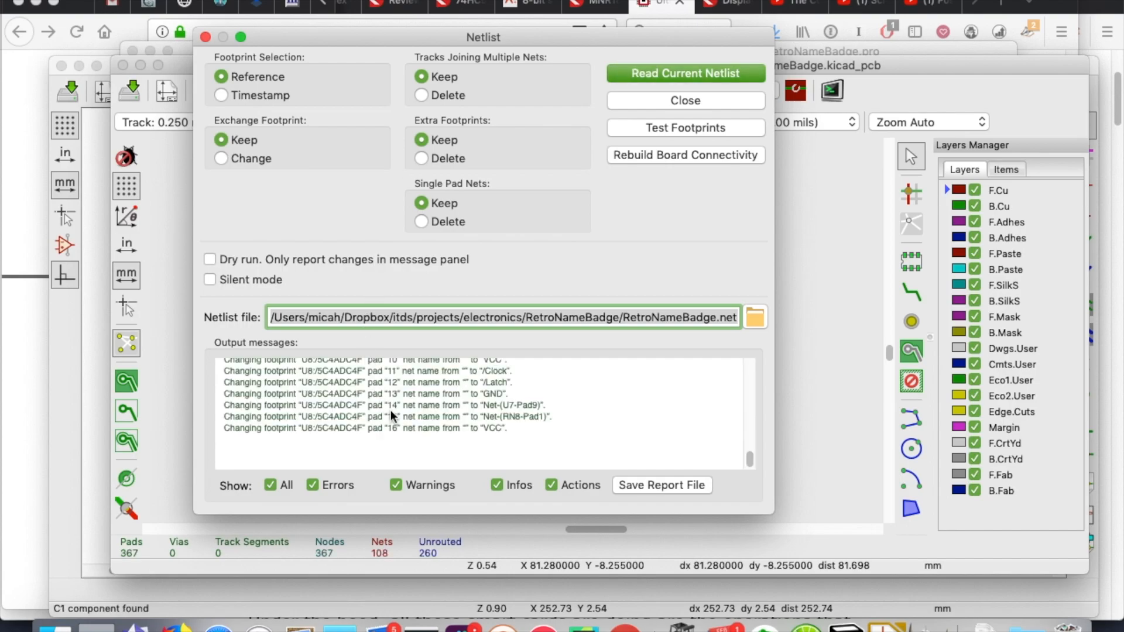
- Look back through the netlist output messages to review the added footprints and their pad net assignments
scroll(391, 416, "up", 3)
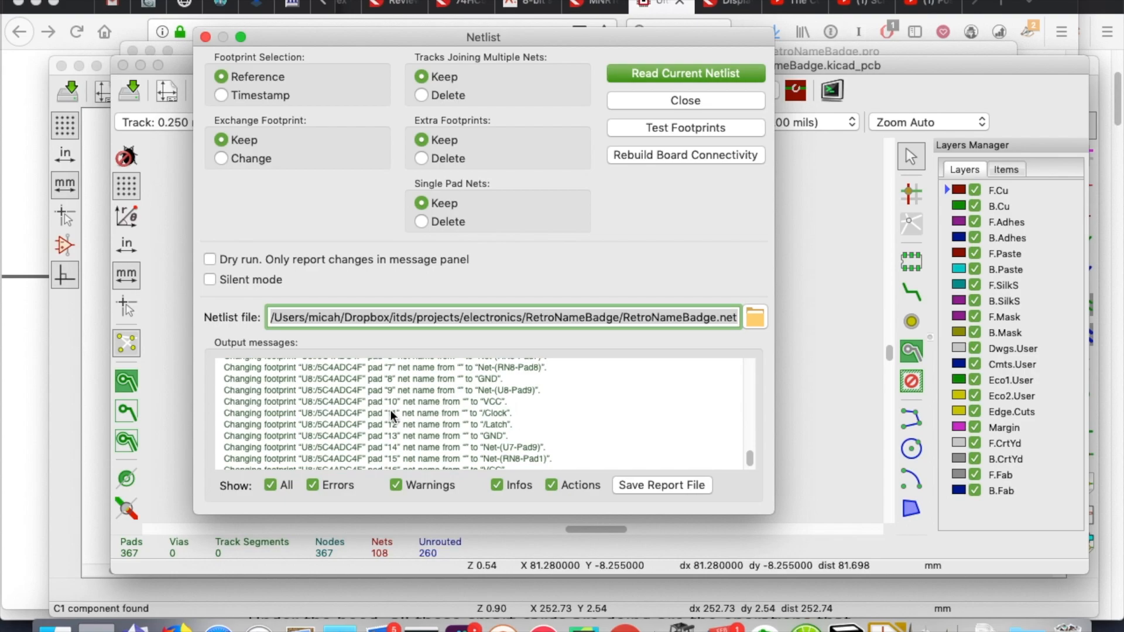
scroll(391, 415, "down", 2)
scroll(391, 416, "up", 5)
scroll(392, 416, "up", 10)
scroll(392, 415, "up", 6)
scroll(391, 415, "up", 12)
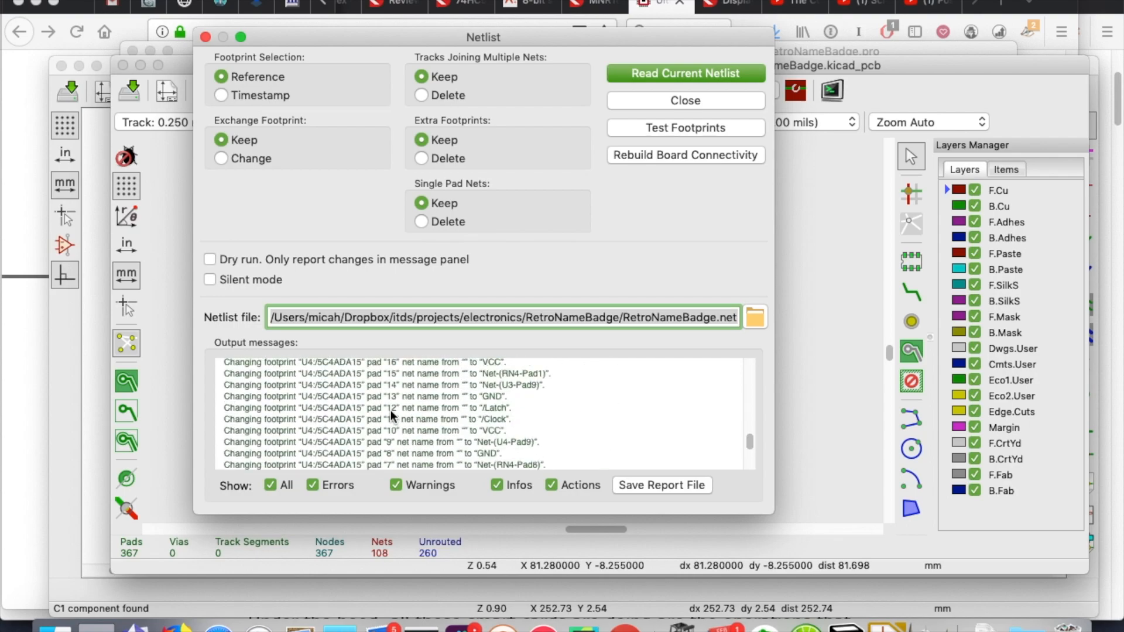
scroll(391, 415, "up", 12)
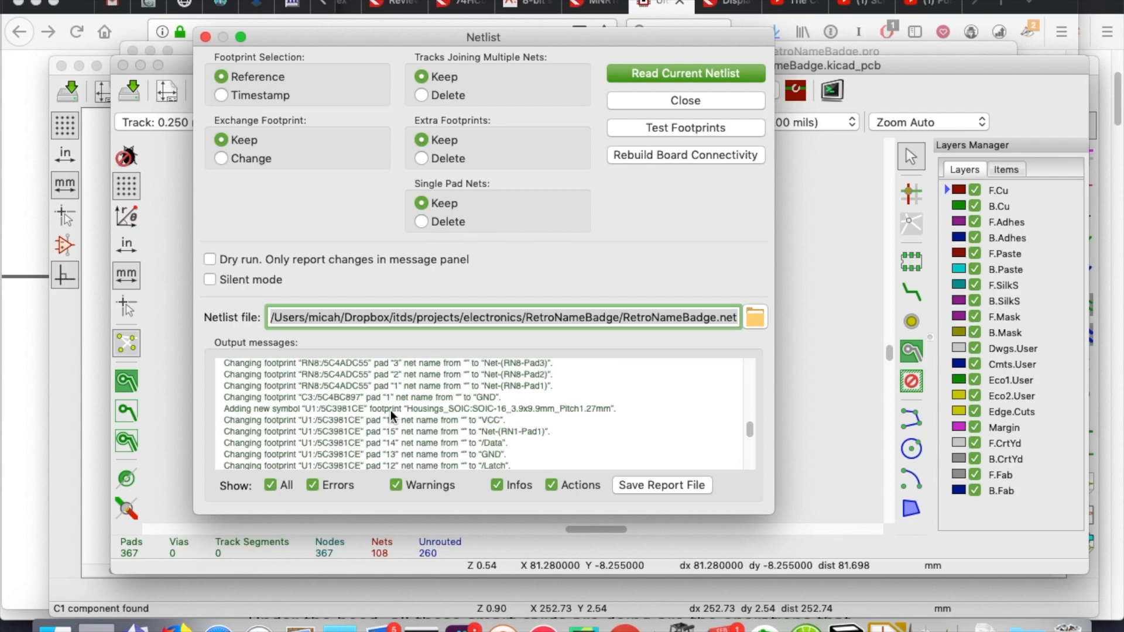
scroll(391, 416, "up", 3)
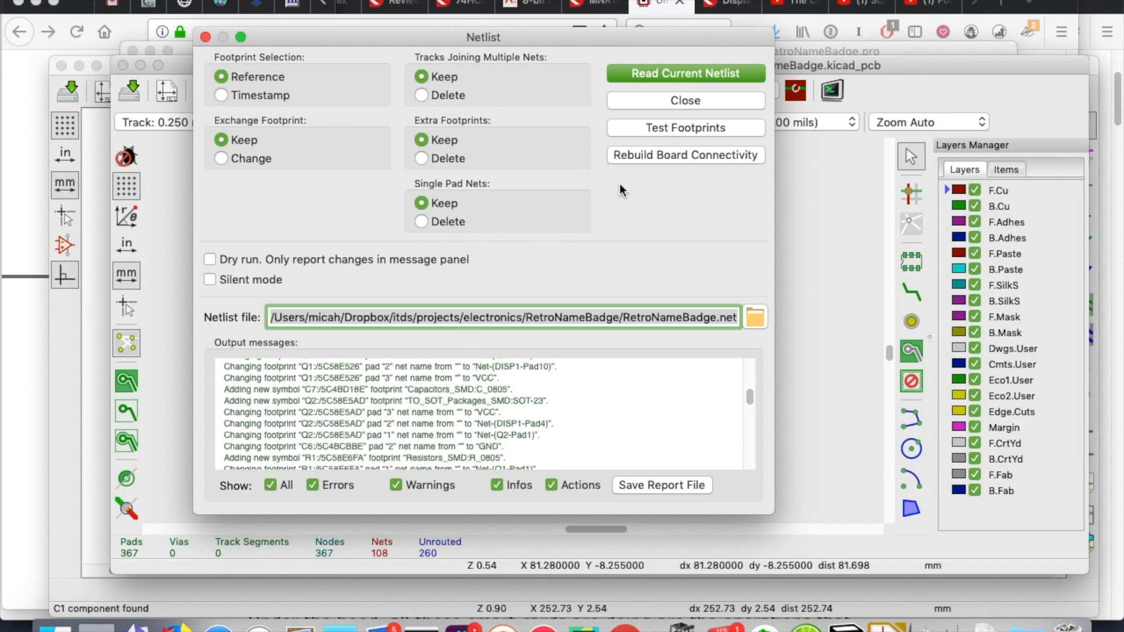
- Test the board's footprints against the netlist, dismiss the report and close the netlist dialog
left_click(688, 128)
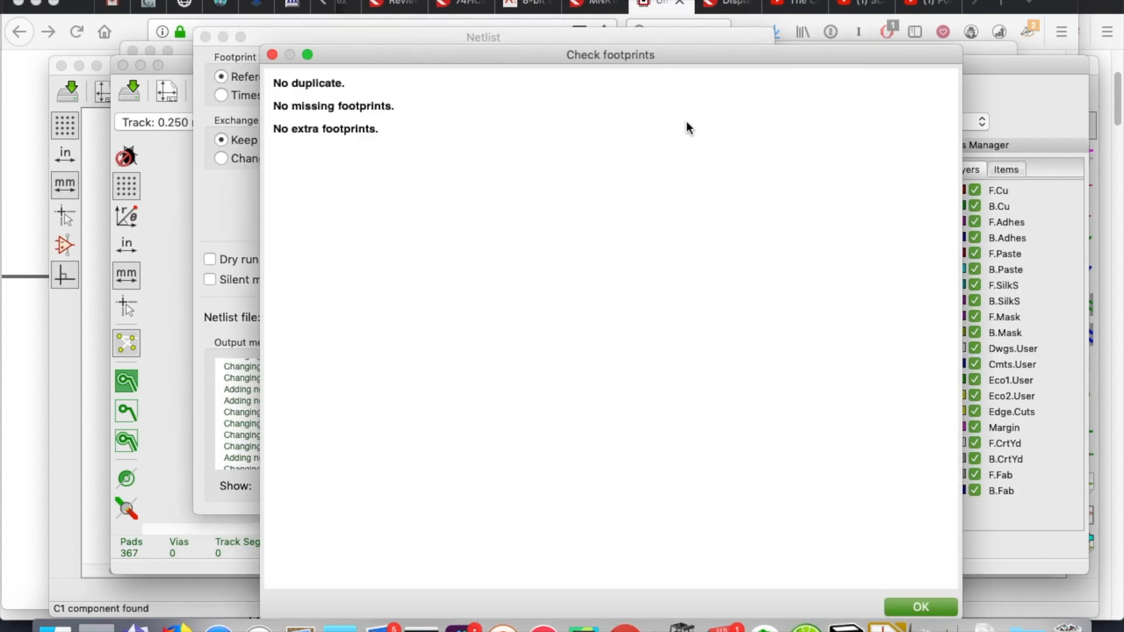
left_click(922, 607)
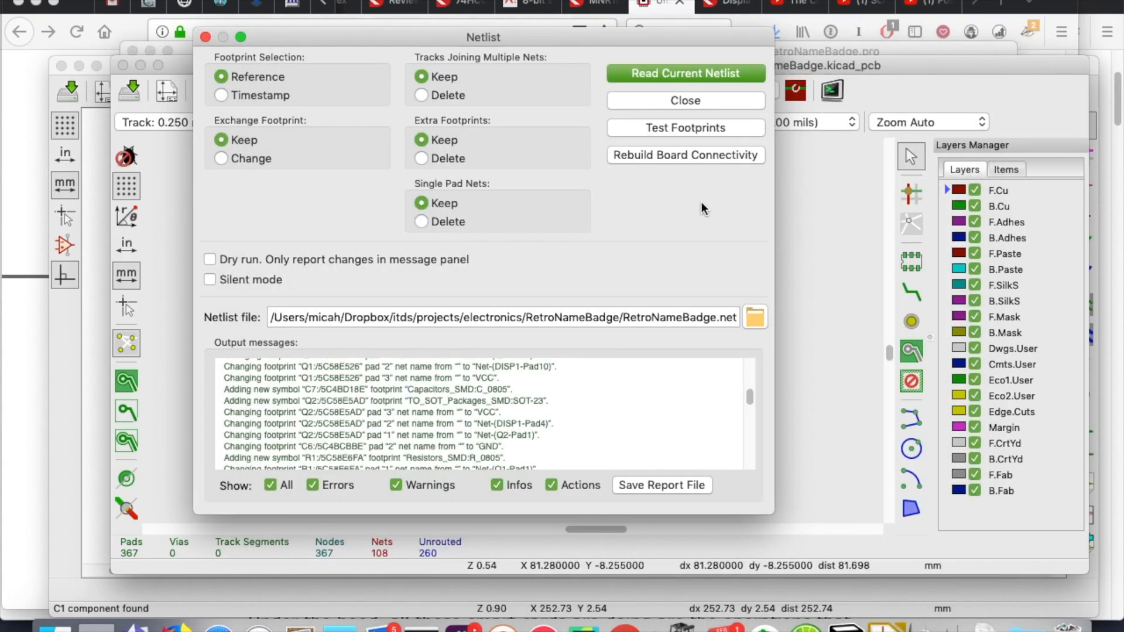
left_click(653, 102)
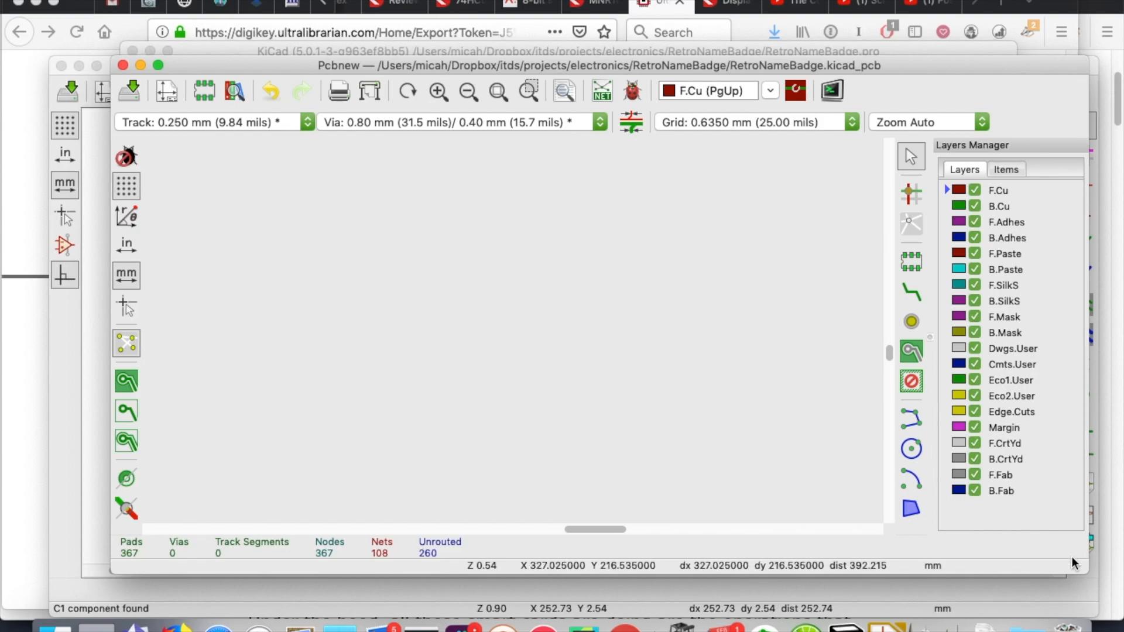
- Enlarge and reposition the board editor window, and switch the canvas to Modern Toolset (Accelerated)
left_click_drag(1076, 568, 1064, 590)
left_click_drag(381, 65, 381, 34)
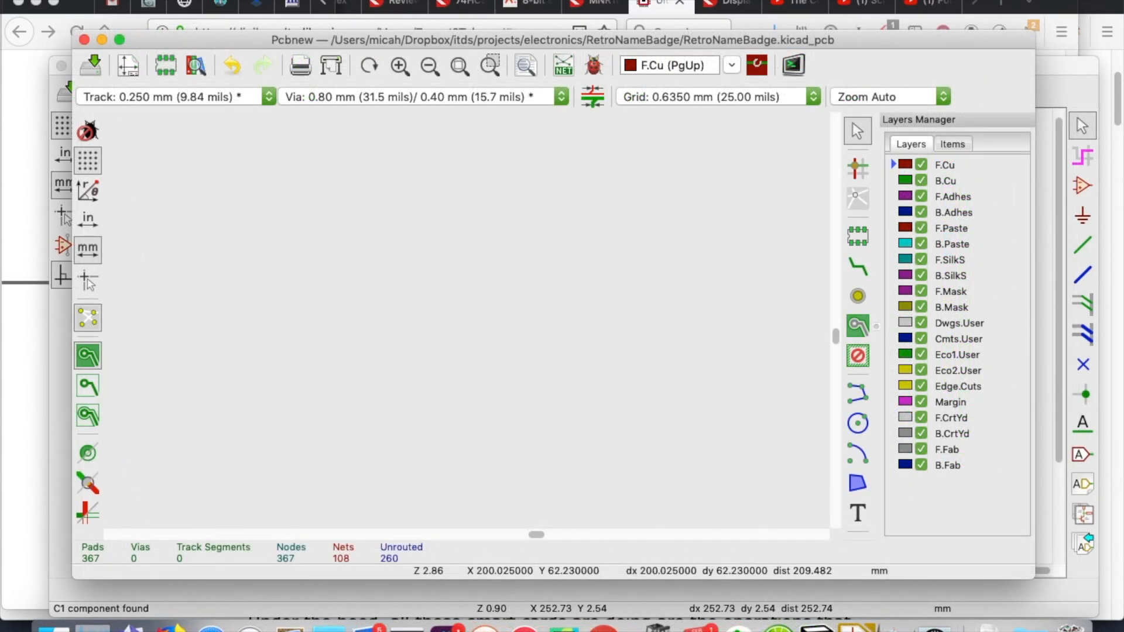
left_click(527, 1)
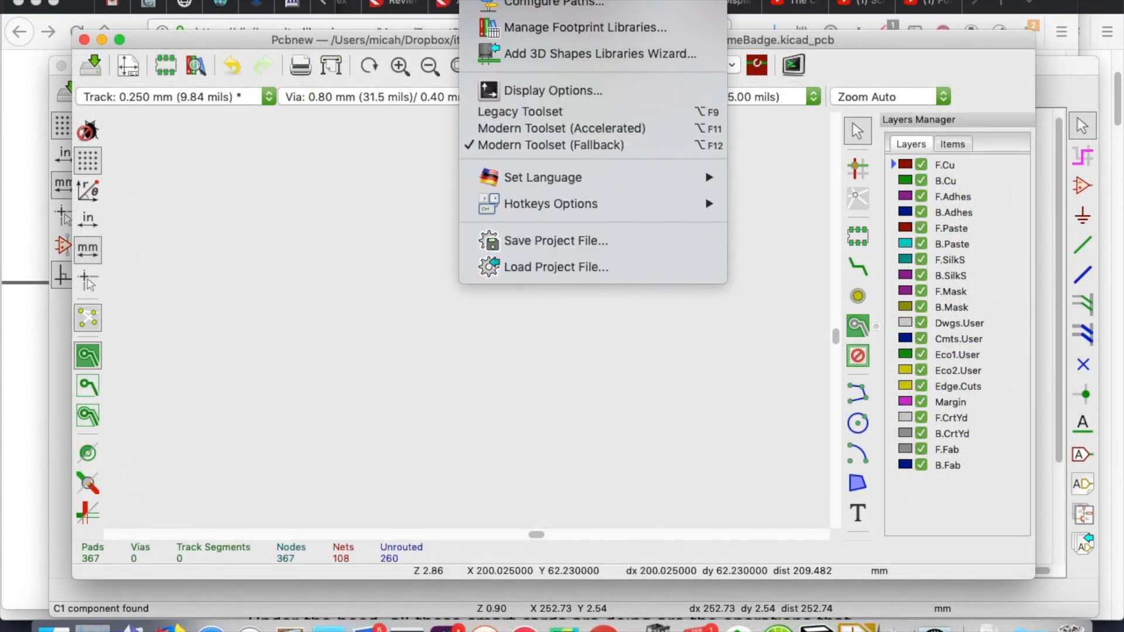
left_click(553, 131)
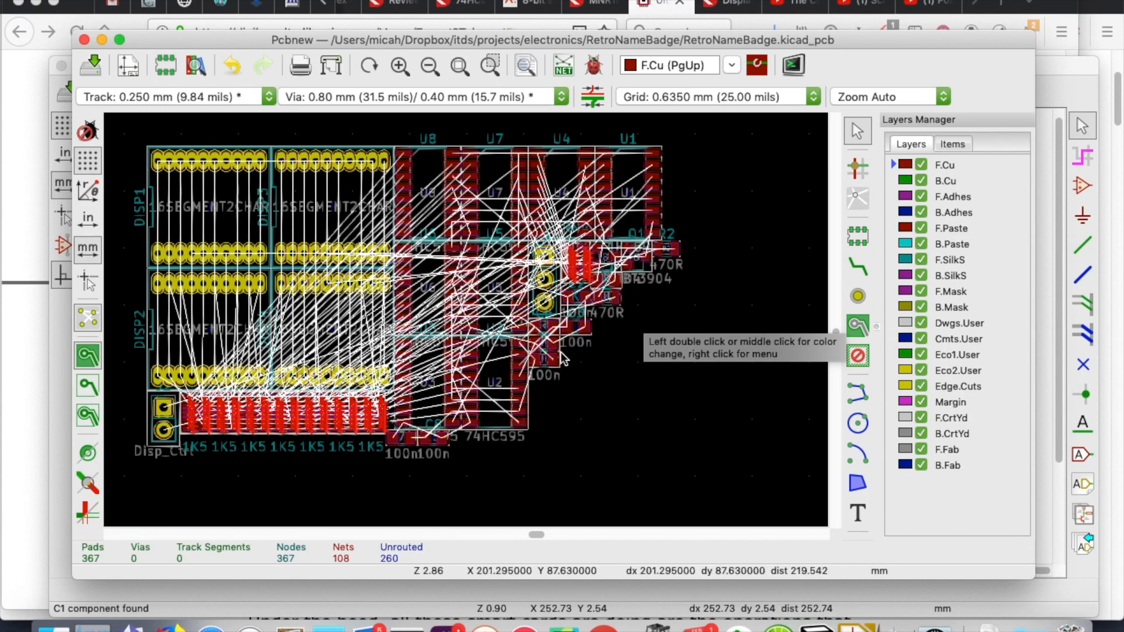
- Move the DISP3 display footprint slightly away from DISP1 to leave a small gap between them
right_click(332, 191)
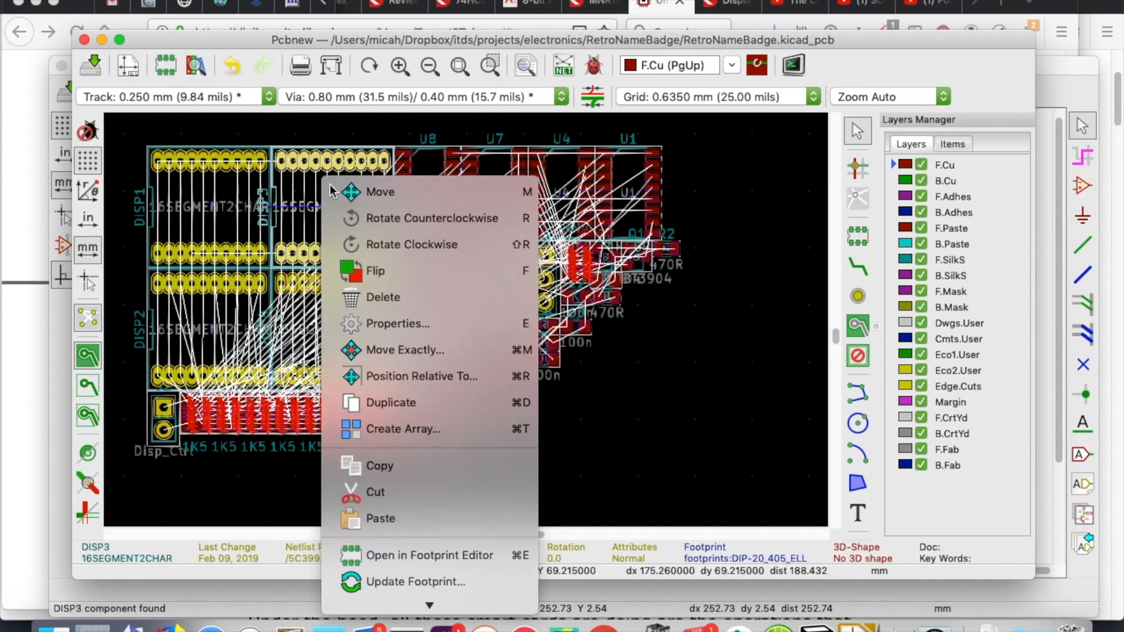
left_click(332, 191)
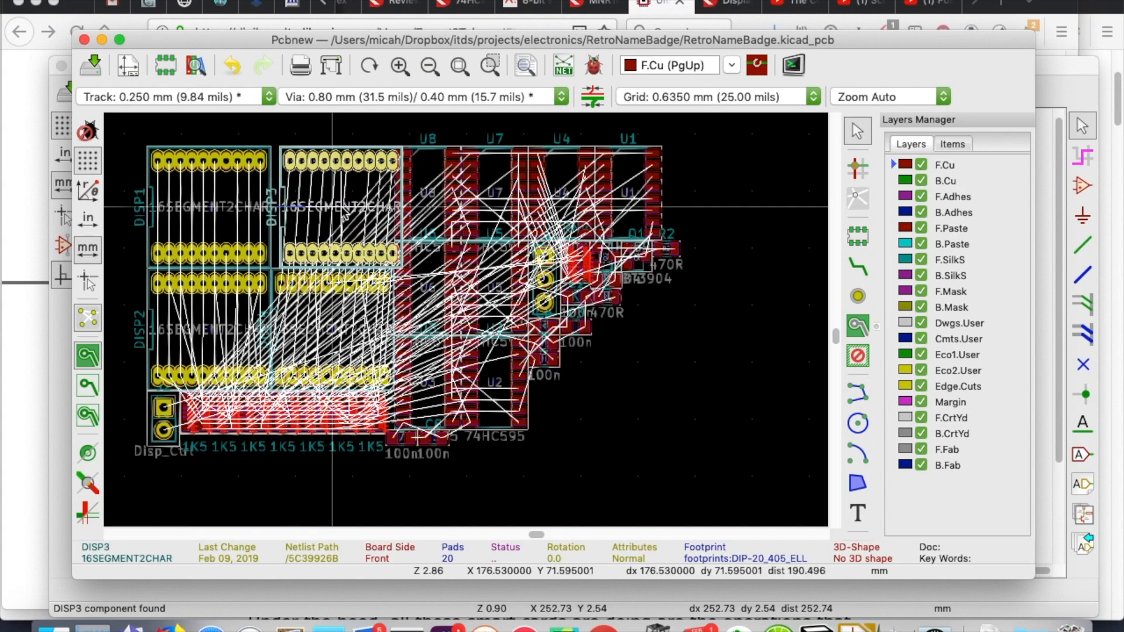
left_click(332, 207)
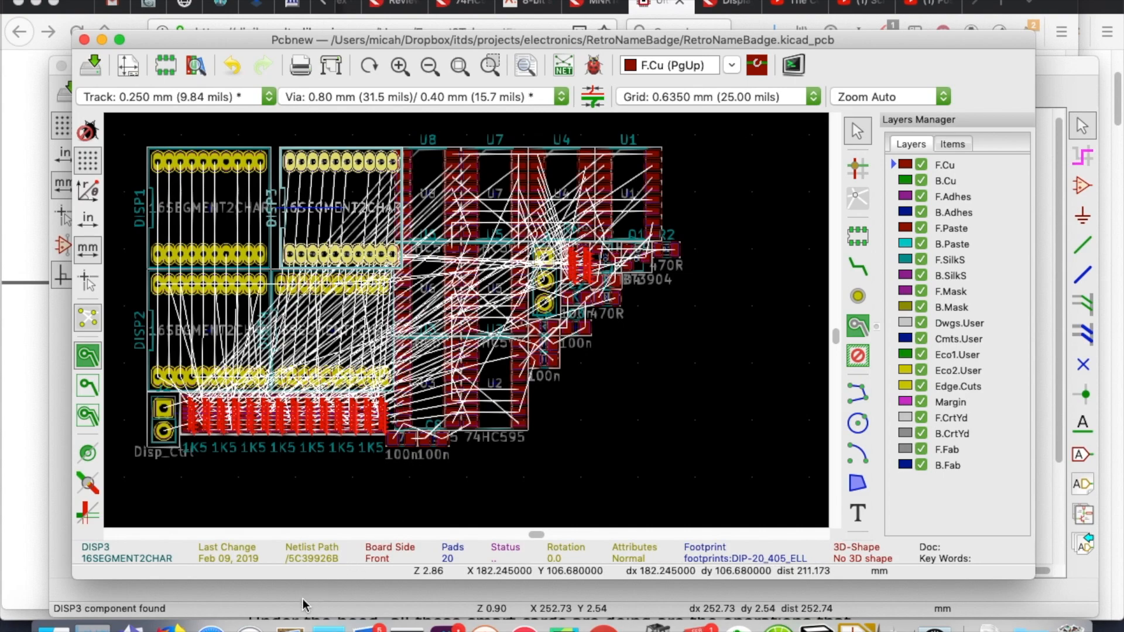
- Check the display's dimension drawing on page 2 of 16segmentdisp.pdf, return to the board layout and deselect DISP3
left_click(289, 628)
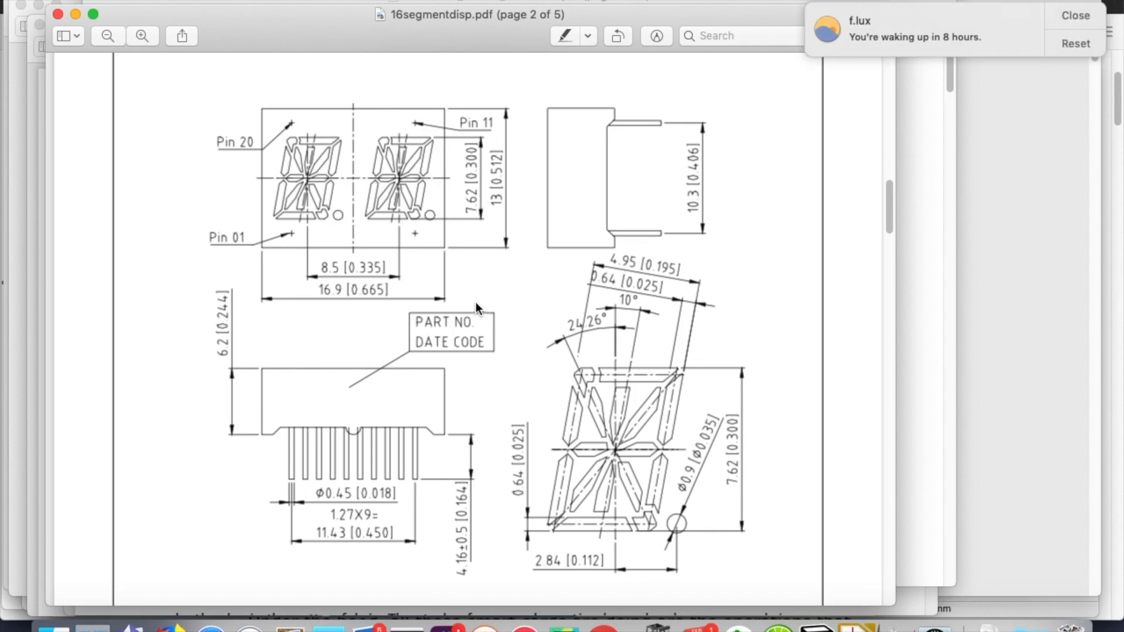
key("super+h")
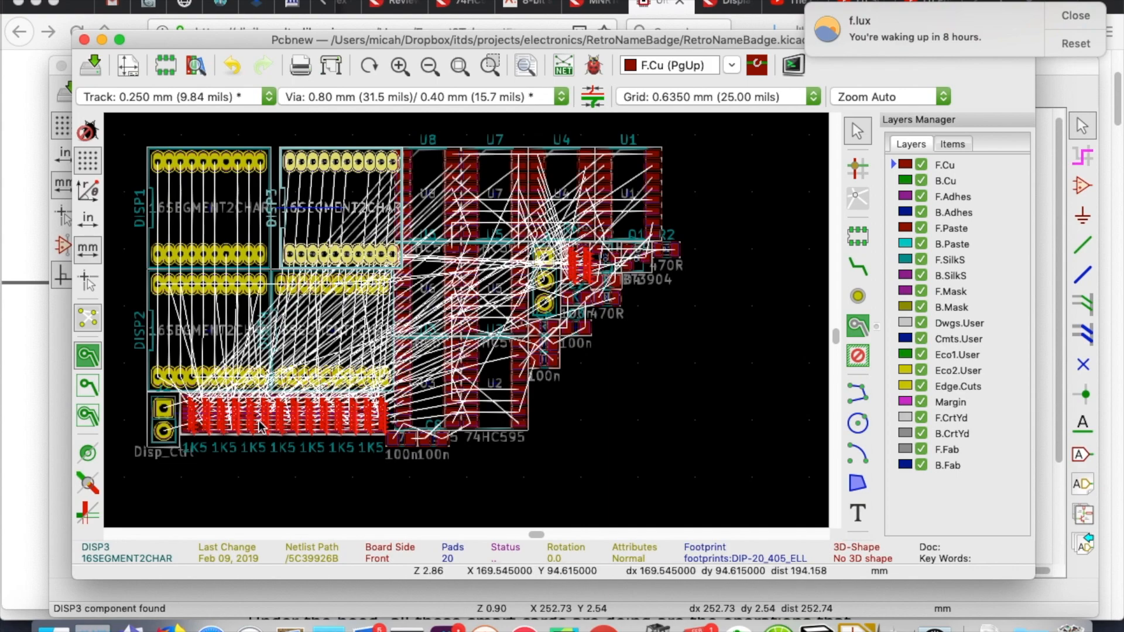
left_click(677, 180)
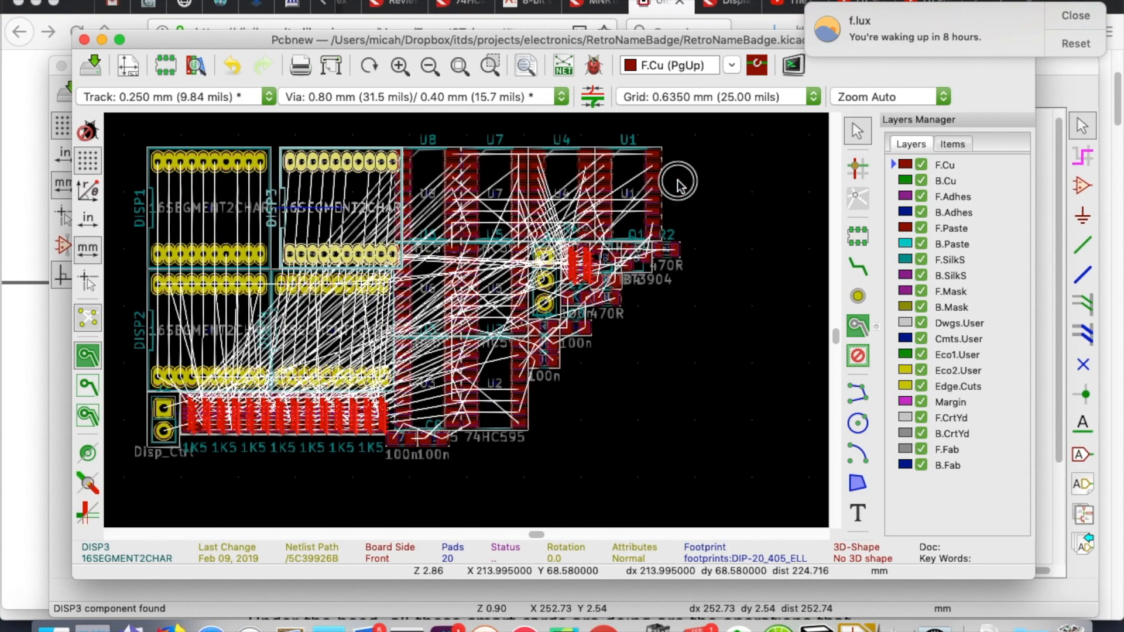
left_click(753, 181)
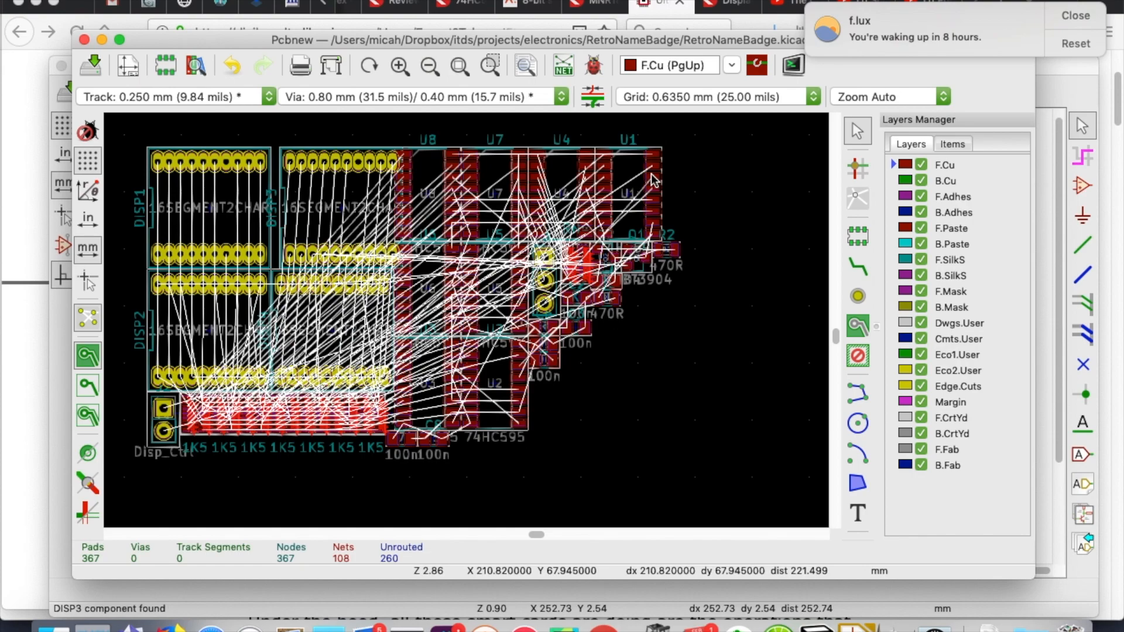
- Move the 74HC595 footprints U1, U4 and U7 out of the cluster into the free area to its right
key("m")
left_click(768, 173)
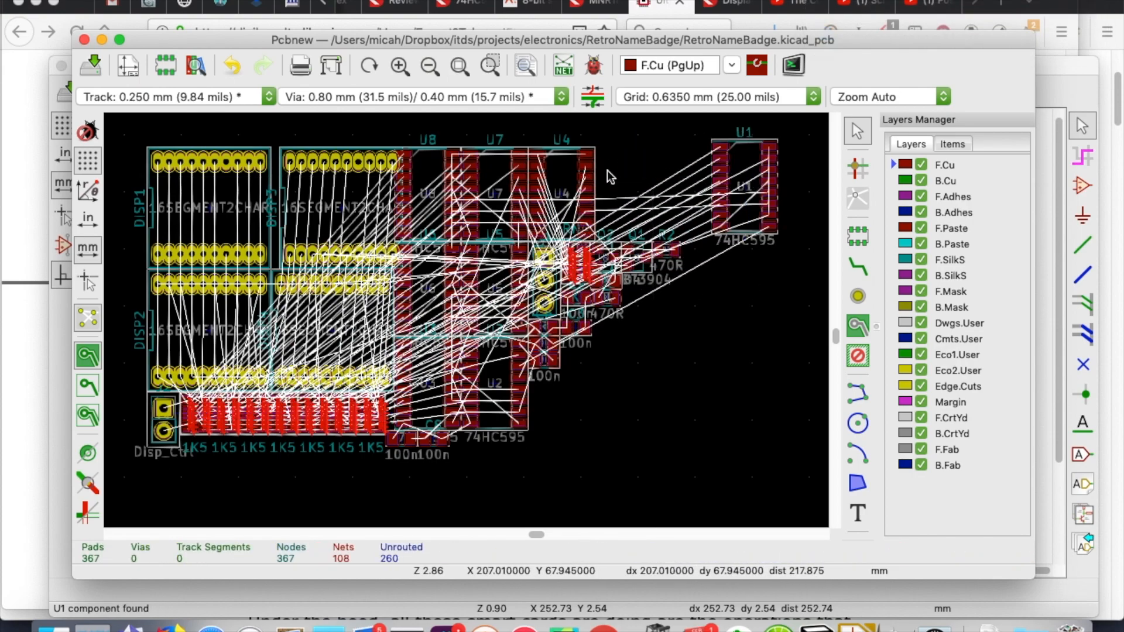
key("m")
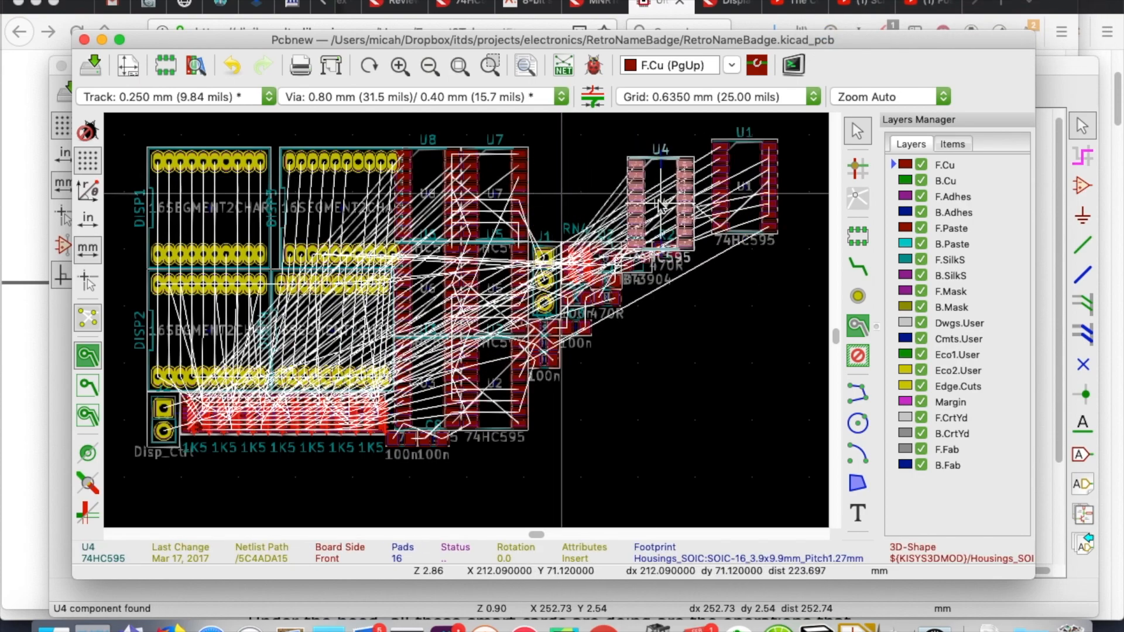
left_click(659, 196)
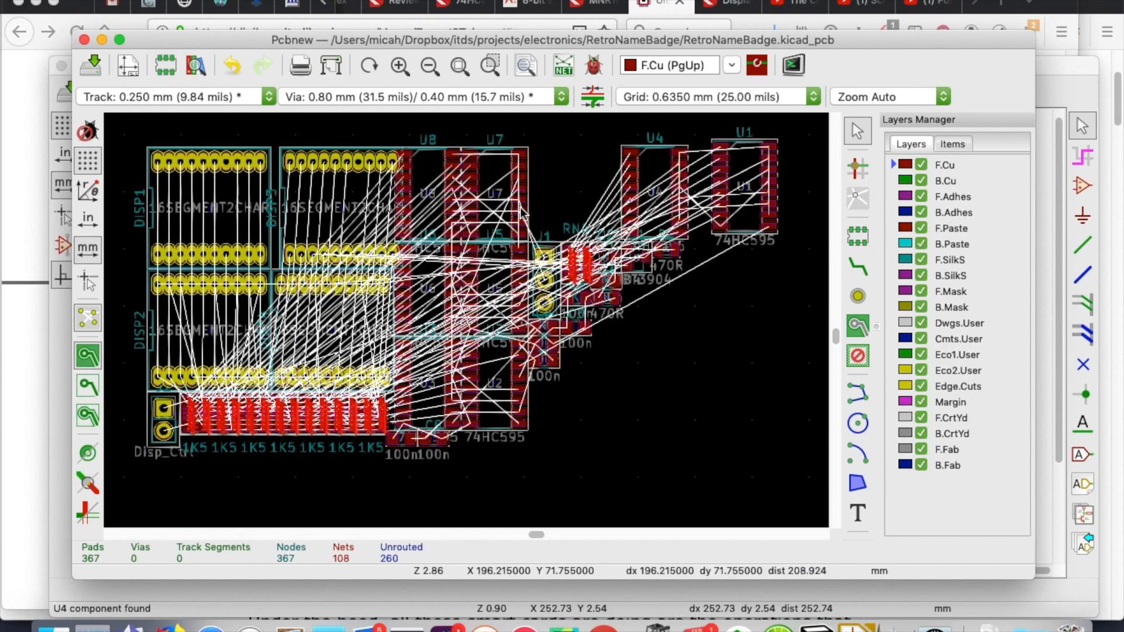
key("m")
left_click(722, 233)
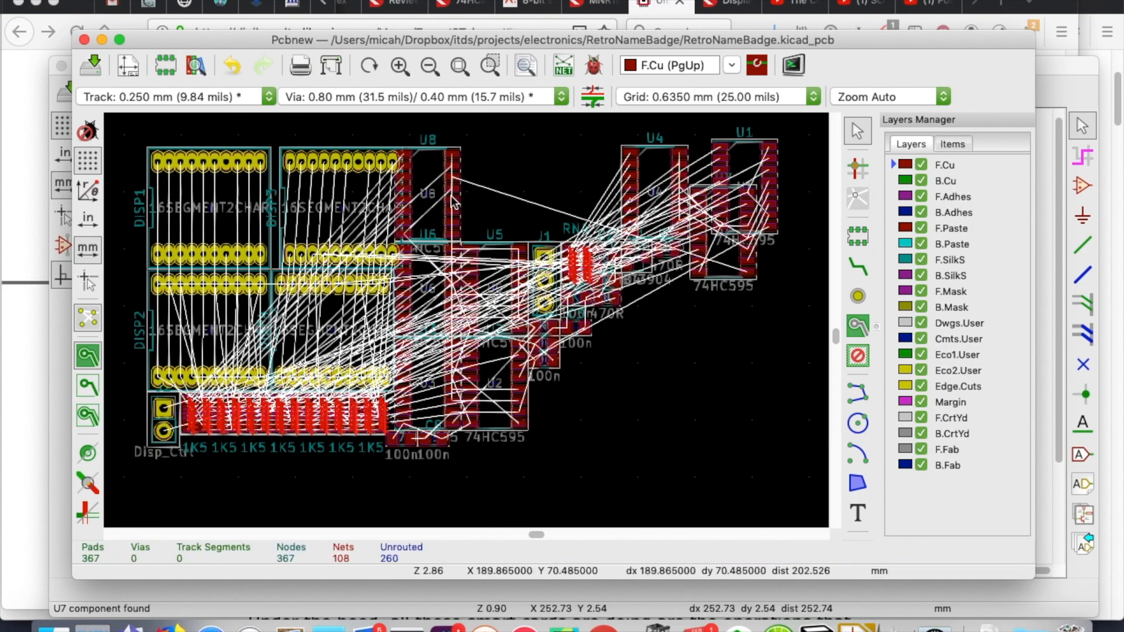
- Move the 74HC595 footprints U8, U6 and U5 out of the cluster into the free area below U7
key("m")
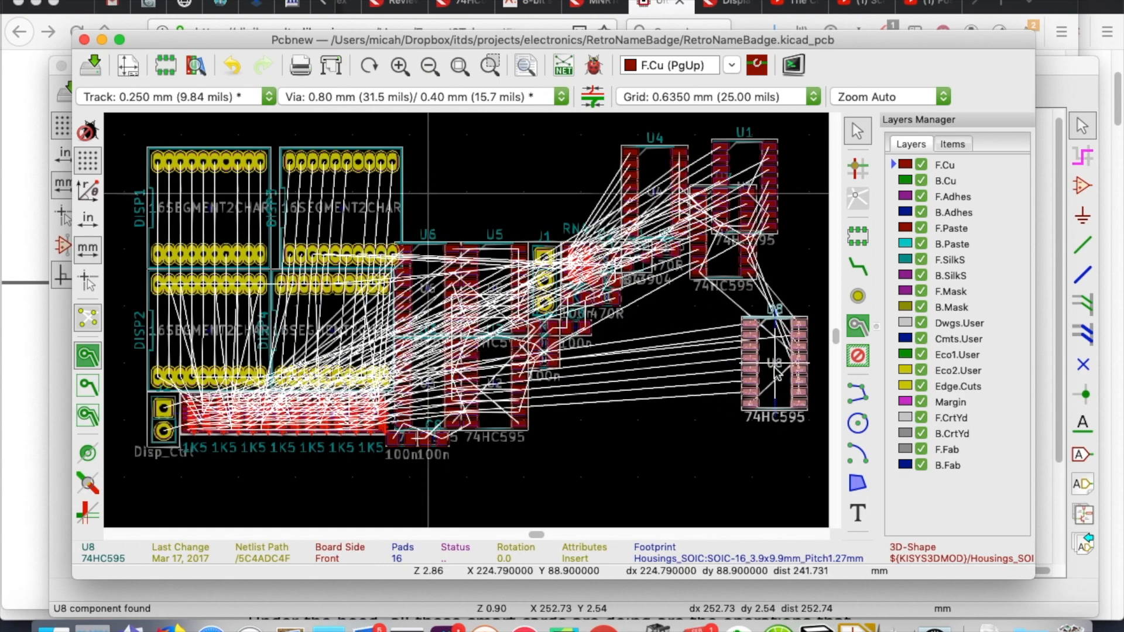
left_click(775, 369)
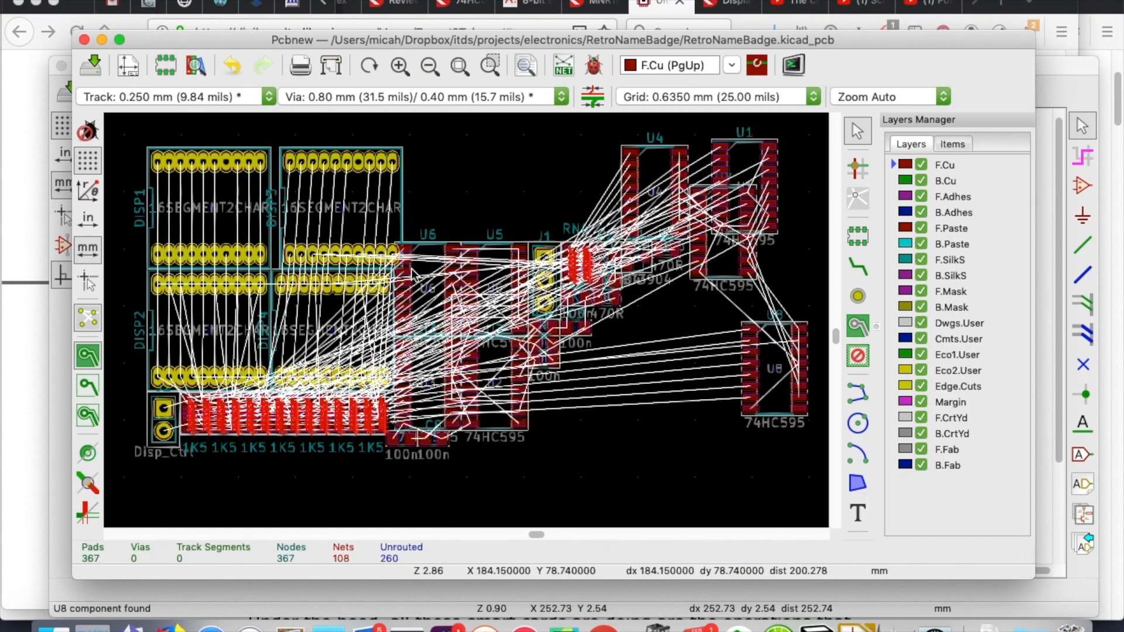
key("m")
left_click(726, 445)
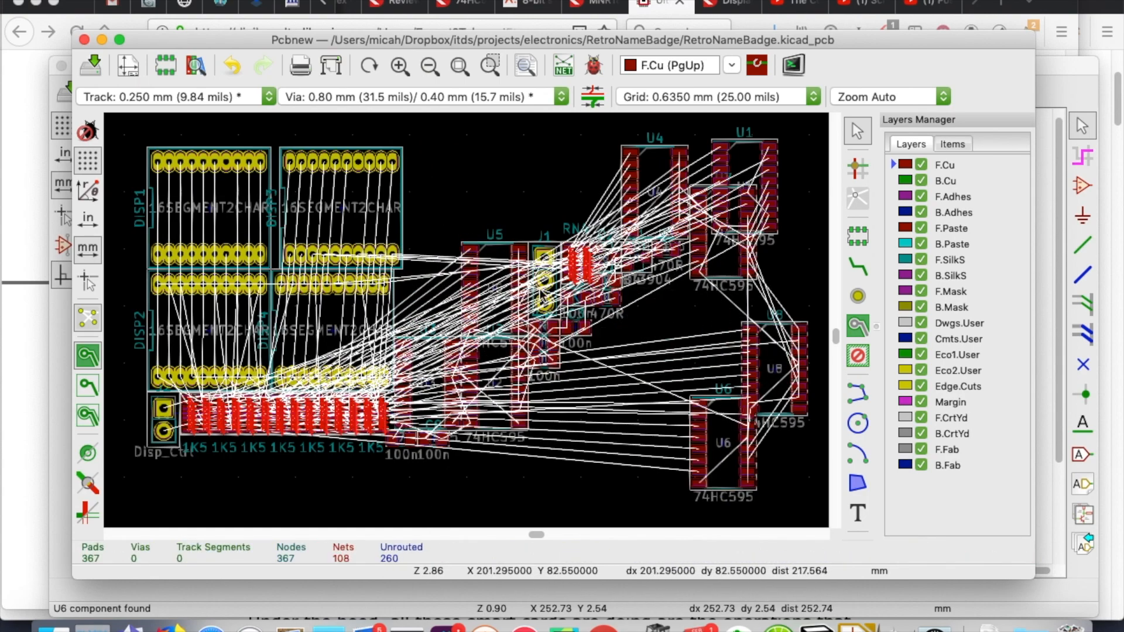
key("m")
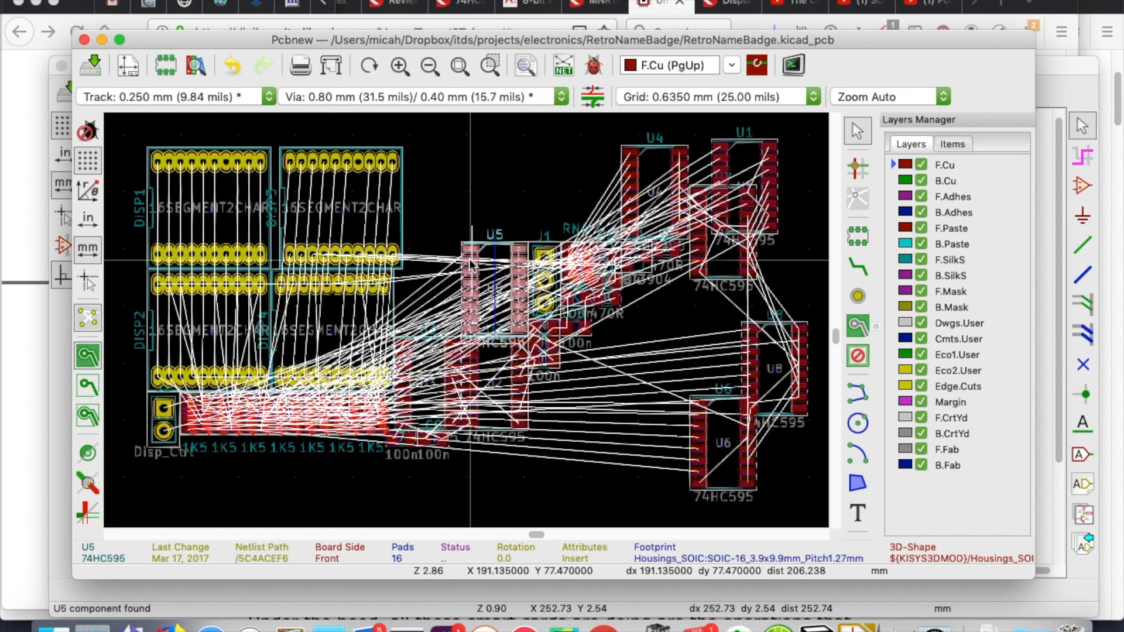
left_click(764, 281)
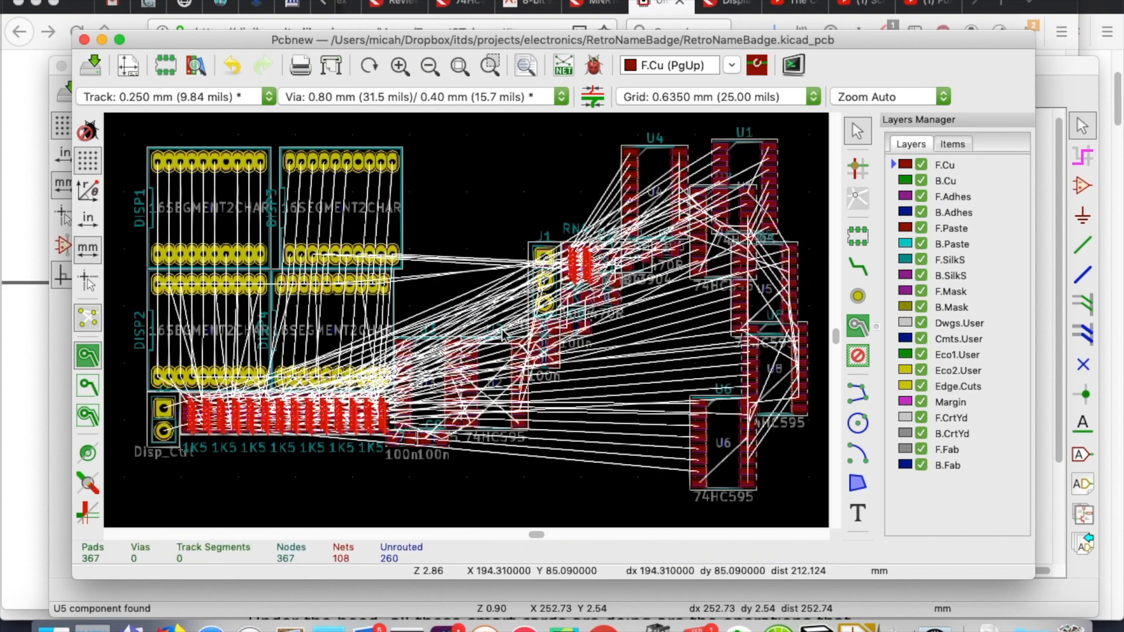
- Examine the error markers on the closely spaced pads of the 1K5 resistor networks below DISP2 and DISP4
left_click(236, 423)
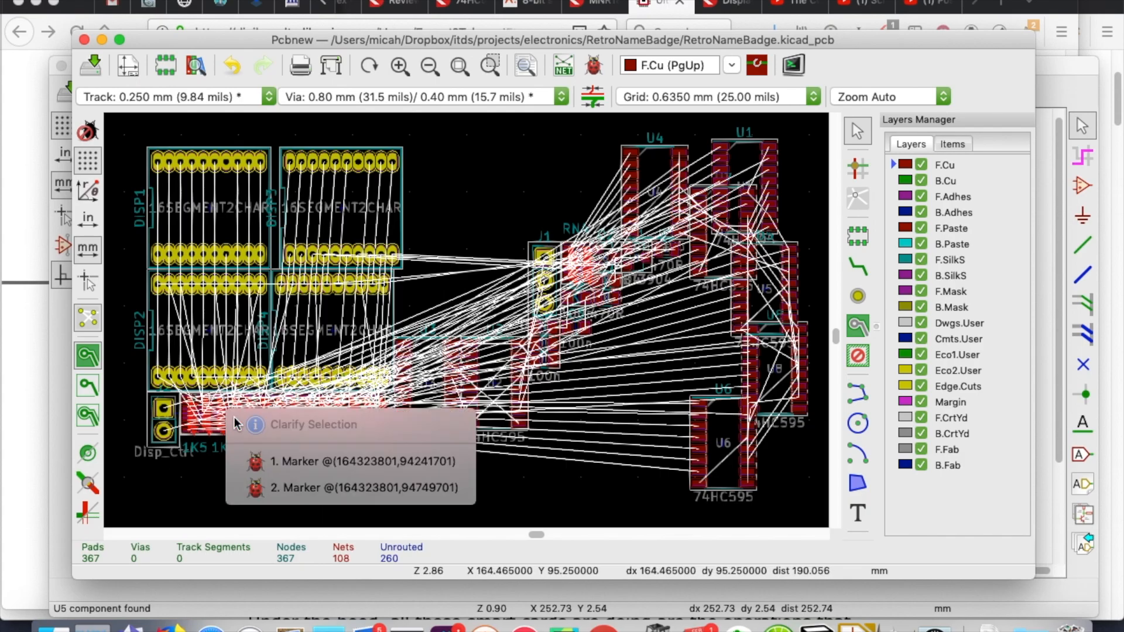
left_click(214, 475)
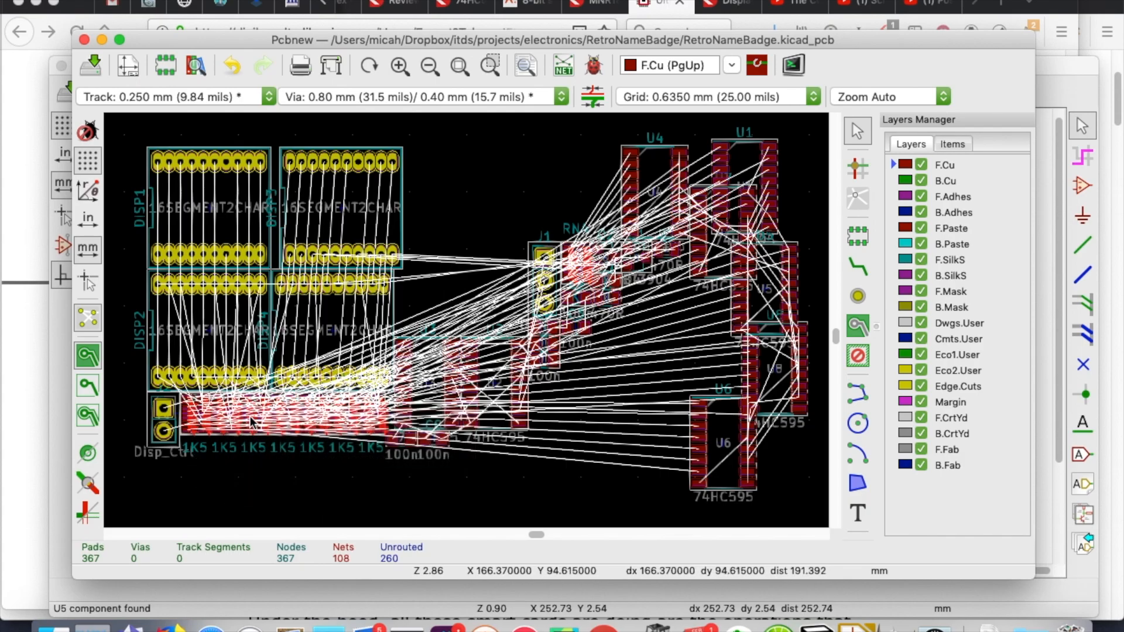
scroll(257, 413, "up", 5)
scroll(258, 413, "up", 5)
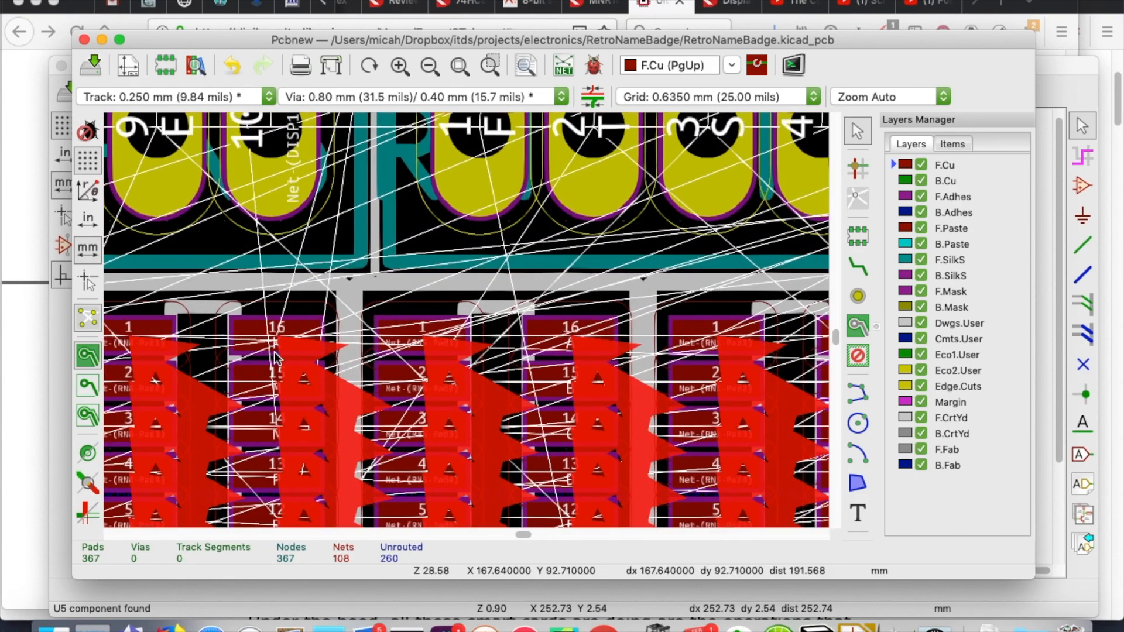
scroll(332, 356, "down", 5)
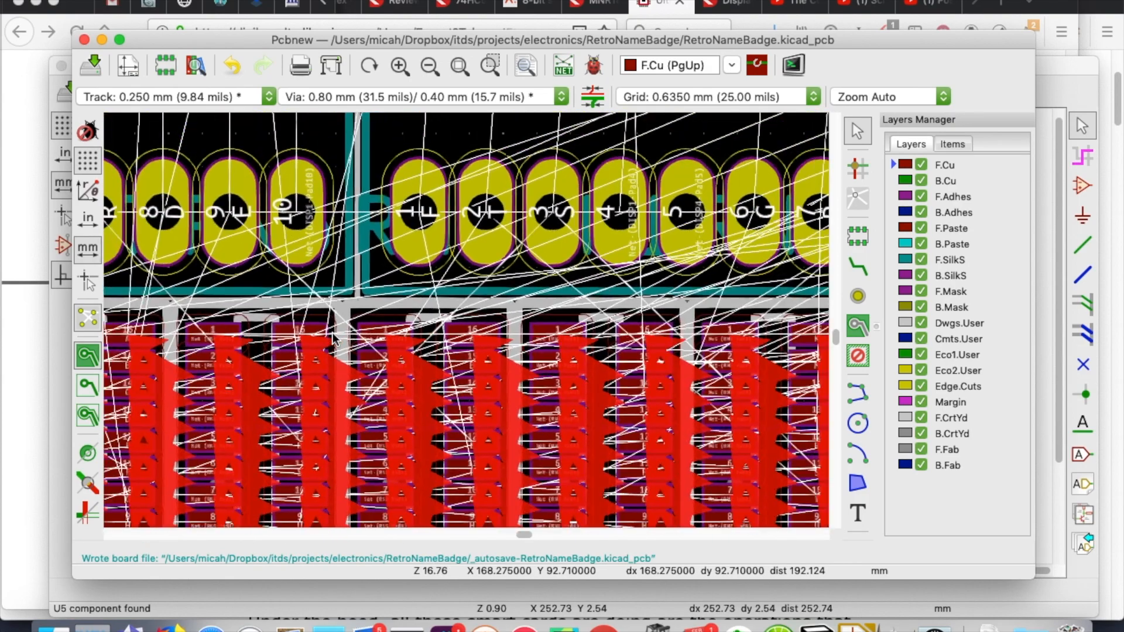
scroll(332, 356, "down", 5)
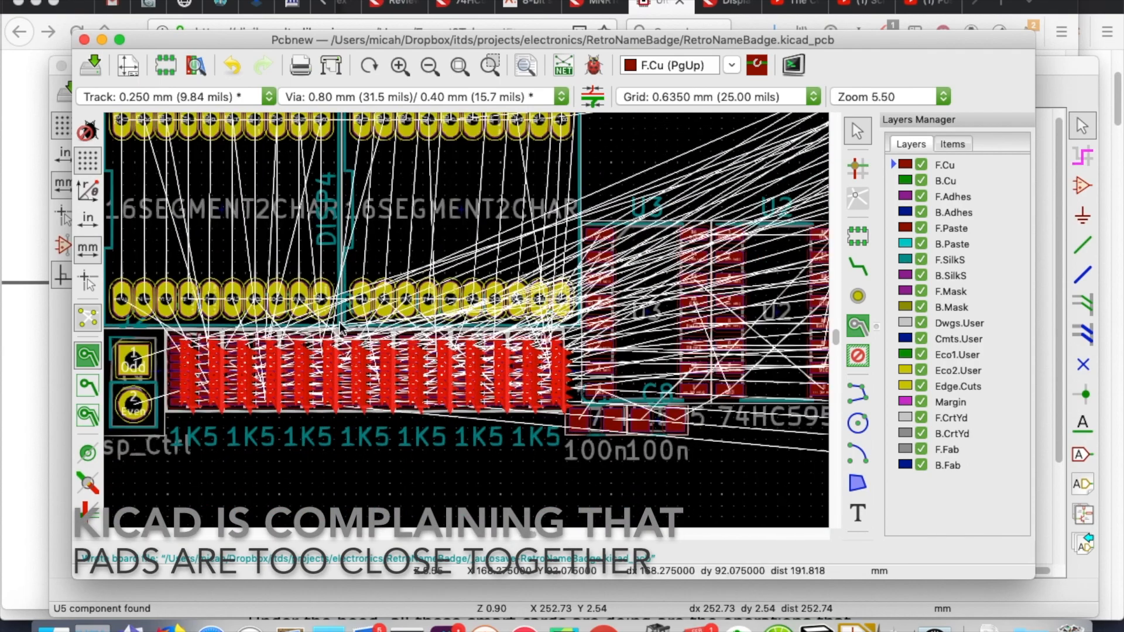
scroll(341, 330, "left", 5)
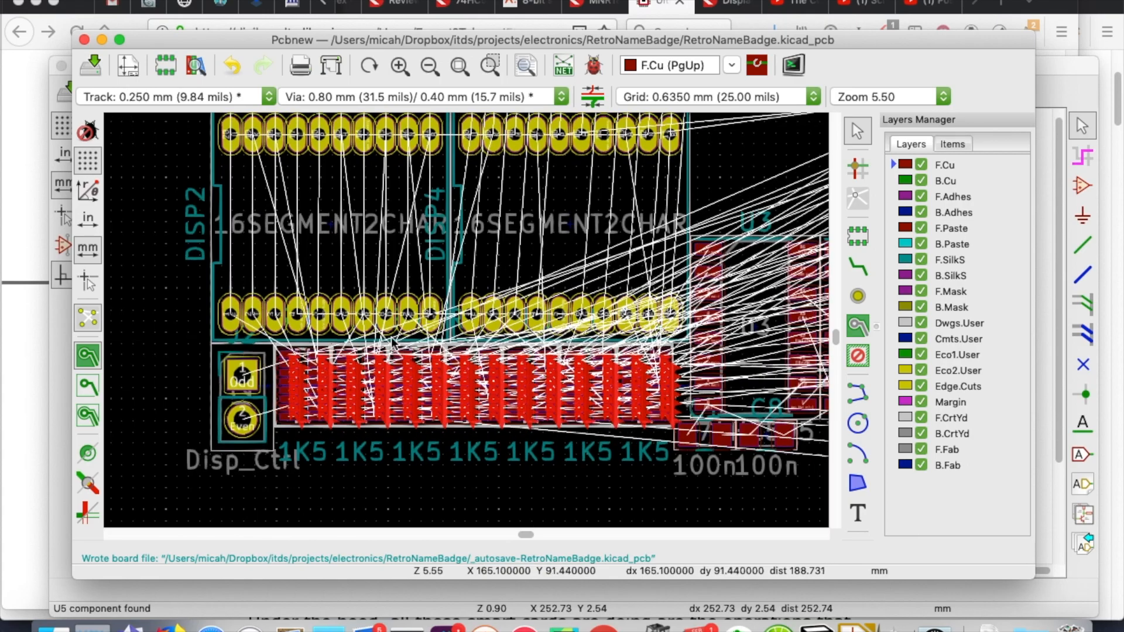
scroll(377, 337, "right", 2)
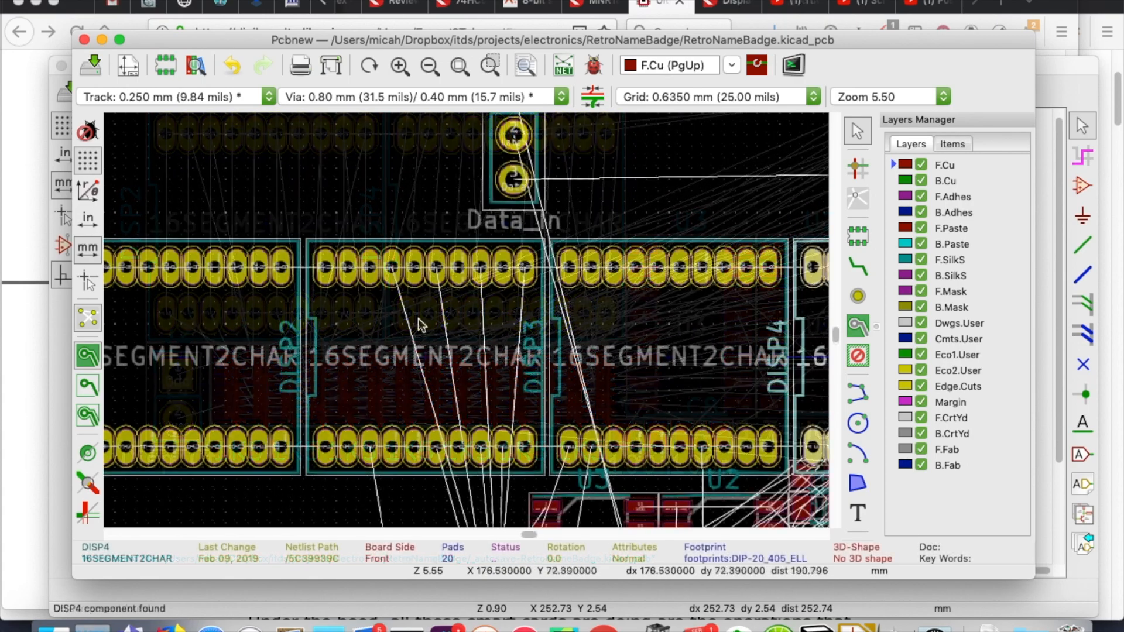